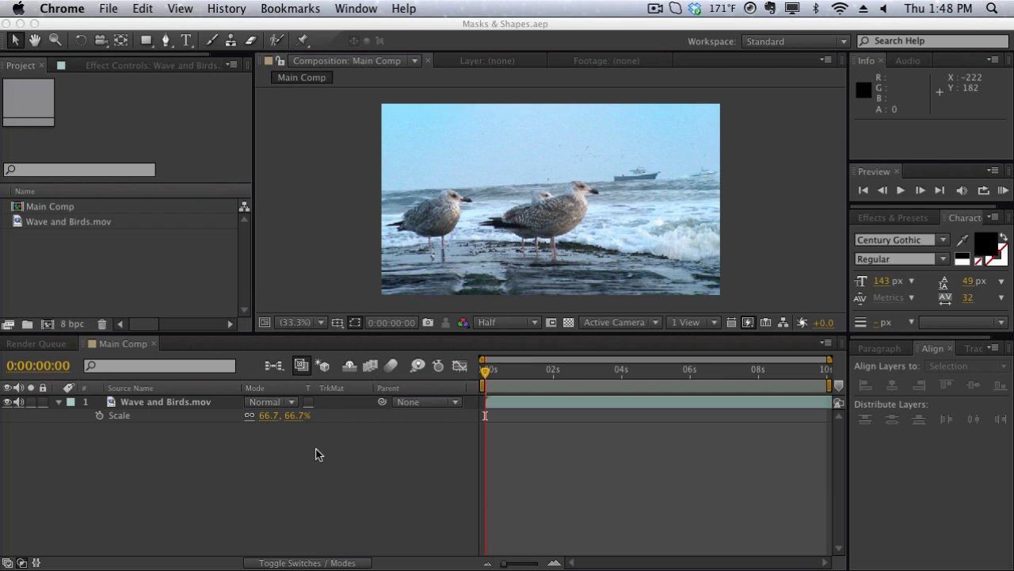
- Draw a rectangular mask on the Wave and Birds.mov layer, covering the full width from above the sky down to the birds' bodies
{"action": "left_click", "coordinate": [61, 403]}
{"action": "left_click", "coordinate": [59, 402]}
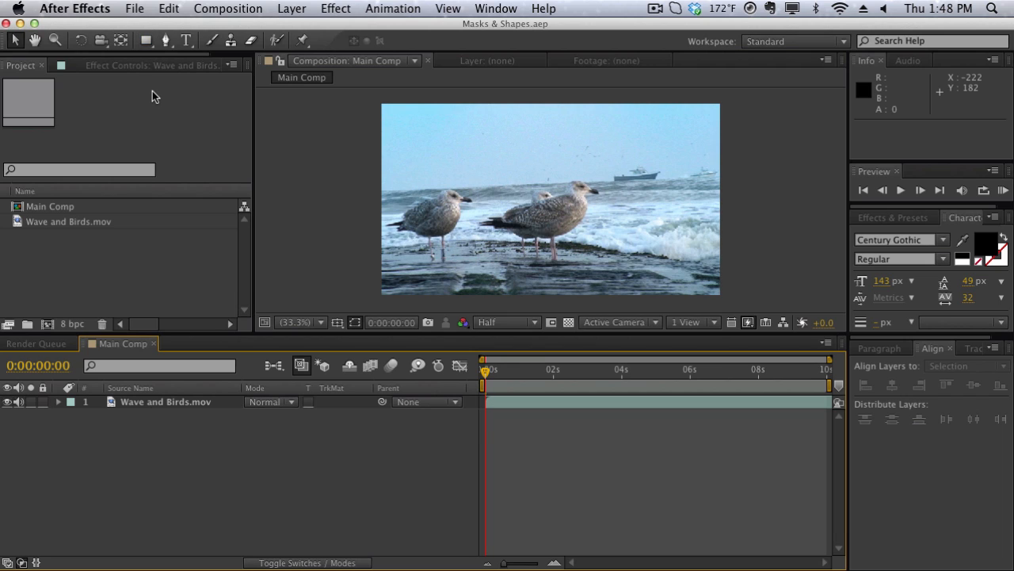
{"action": "left_click", "coordinate": [146, 43]}
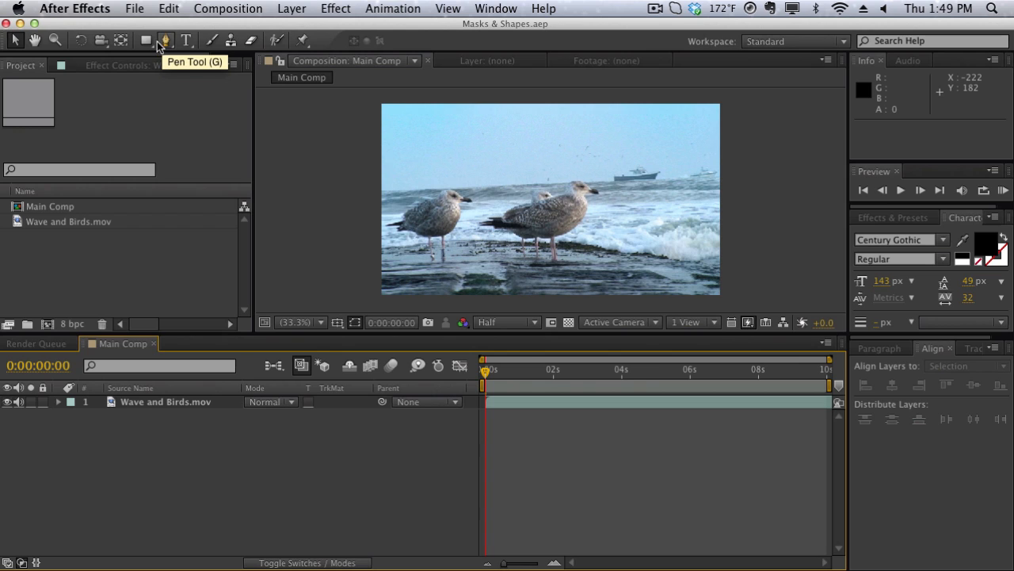
{"action": "left_click", "coordinate": [150, 44]}
{"action": "left_click", "coordinate": [150, 44]}
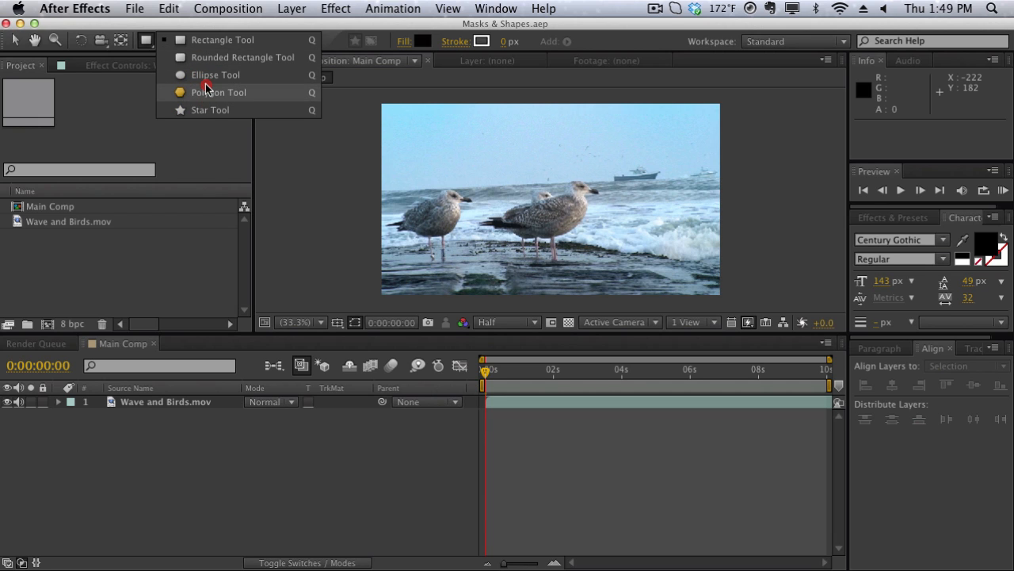
{"action": "left_click", "coordinate": [143, 114]}
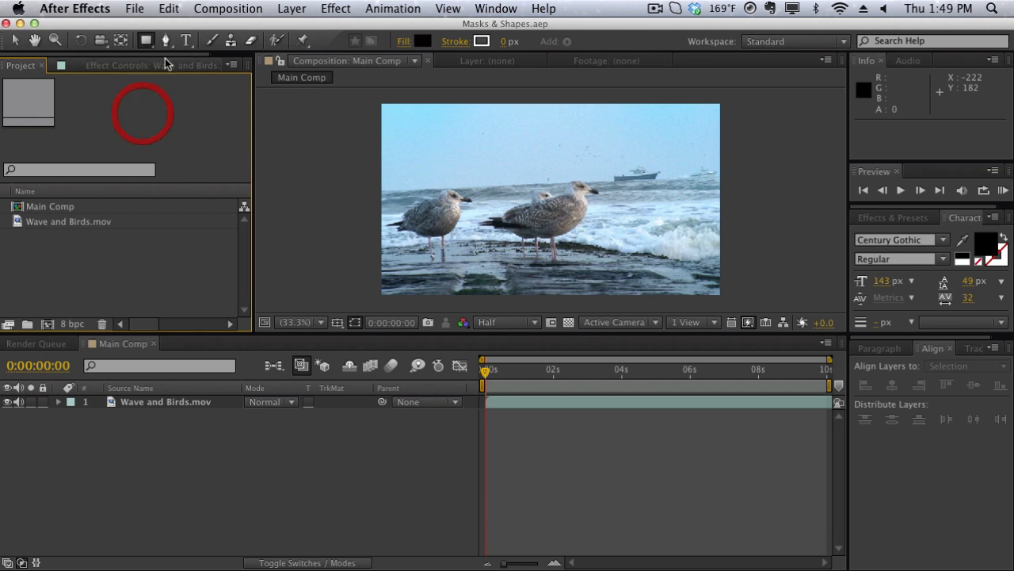
{"action": "left_click", "coordinate": [143, 44]}
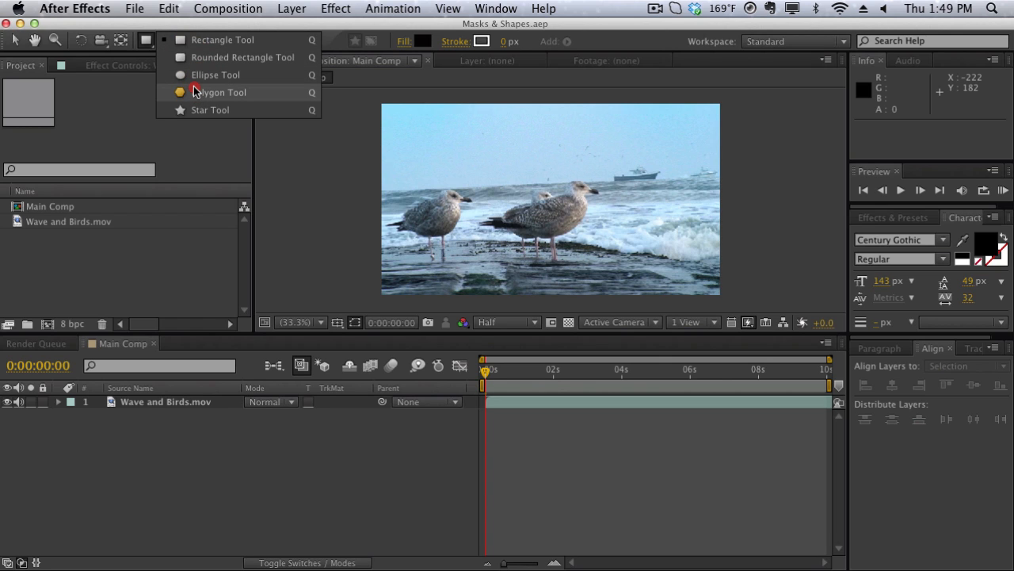
{"action": "left_click_drag", "start_coordinate": [195, 92], "coordinate": [195, 39]}
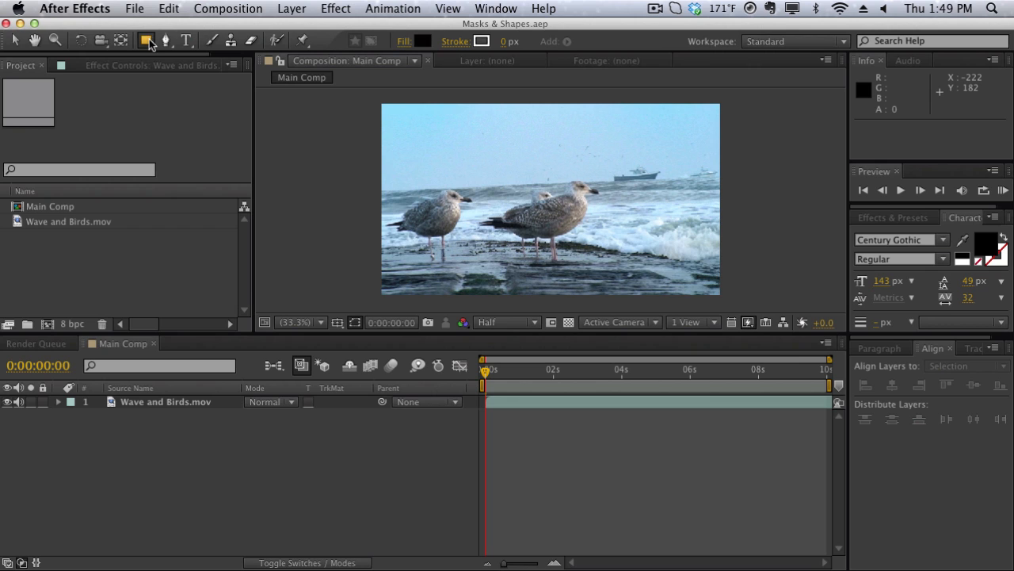
{"action": "left_click", "coordinate": [154, 404]}
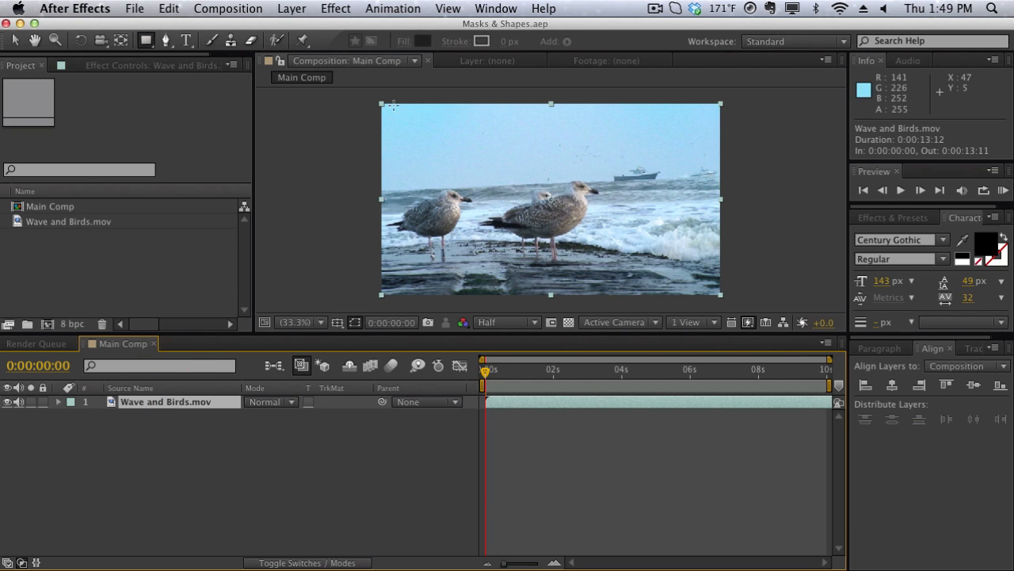
{"action": "mouse_move", "coordinate": [366, 96]}
{"action": "left_mouse_down"}
{"action": "mouse_move", "coordinate": [711, 250]}
{"action": "mouse_move", "coordinate": [753, 213]}
{"action": "mouse_move", "coordinate": [731, 217]}
{"action": "left_mouse_up"}
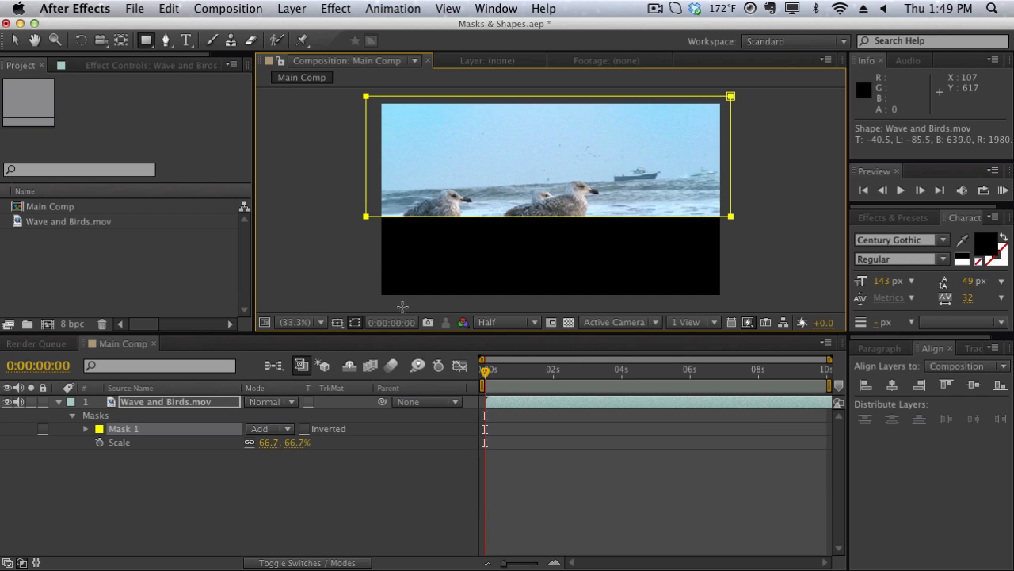
- Set the mode of Mask 1 to Subtract
{"action": "left_click", "coordinate": [282, 428]}
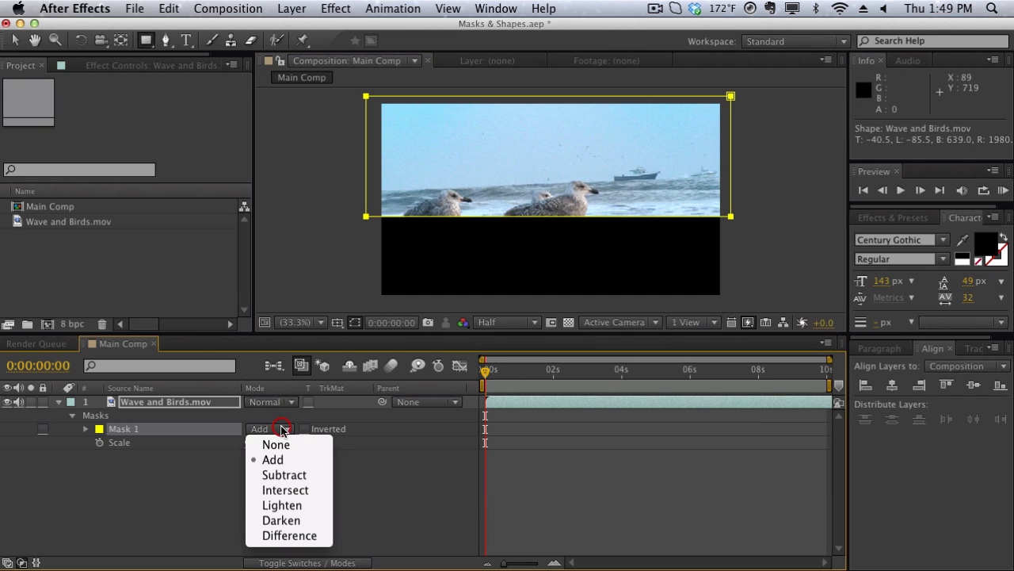
{"action": "left_click", "coordinate": [277, 476]}
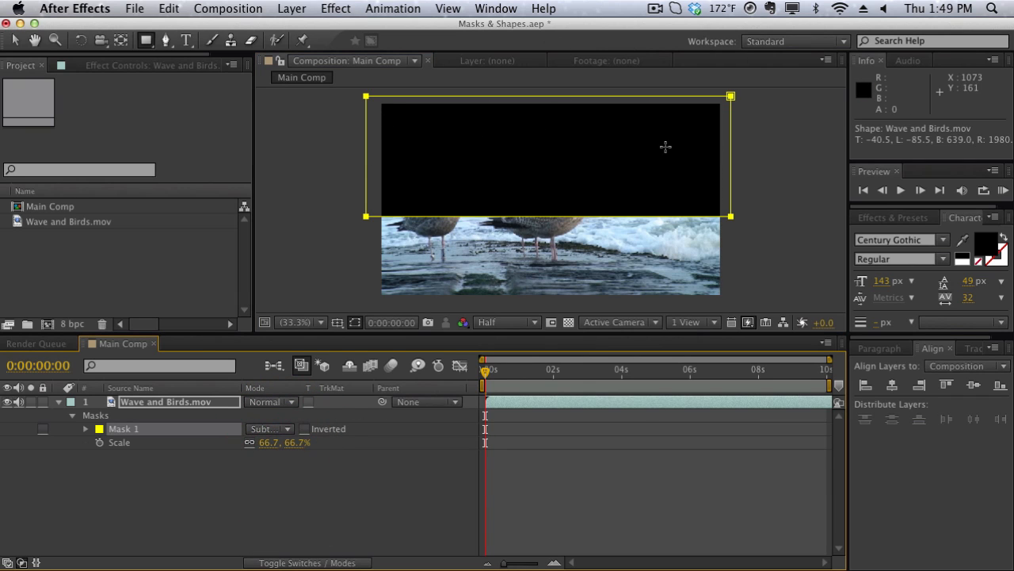
{"action": "left_click", "coordinate": [281, 429]}
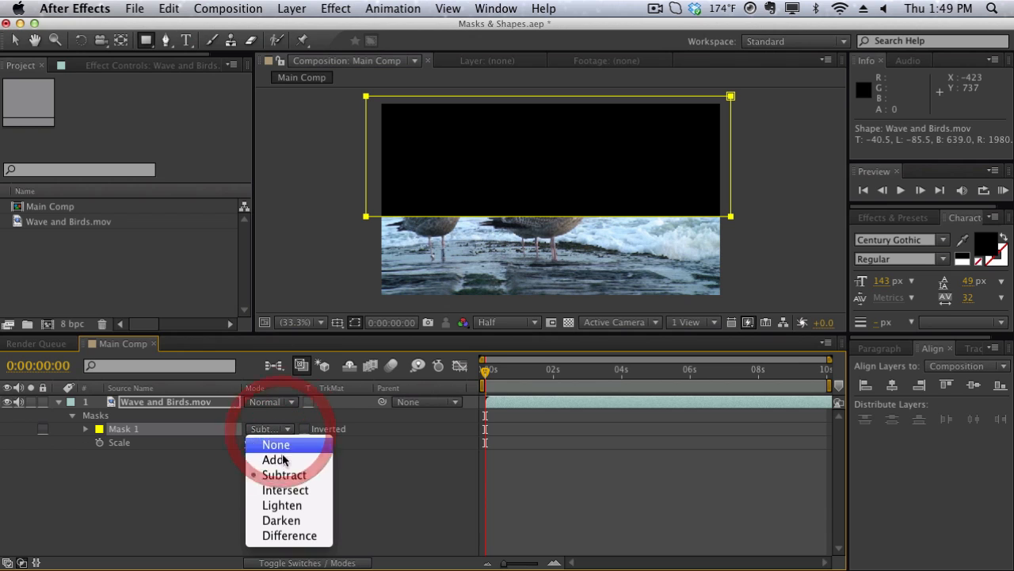
{"action": "left_click", "coordinate": [341, 435]}
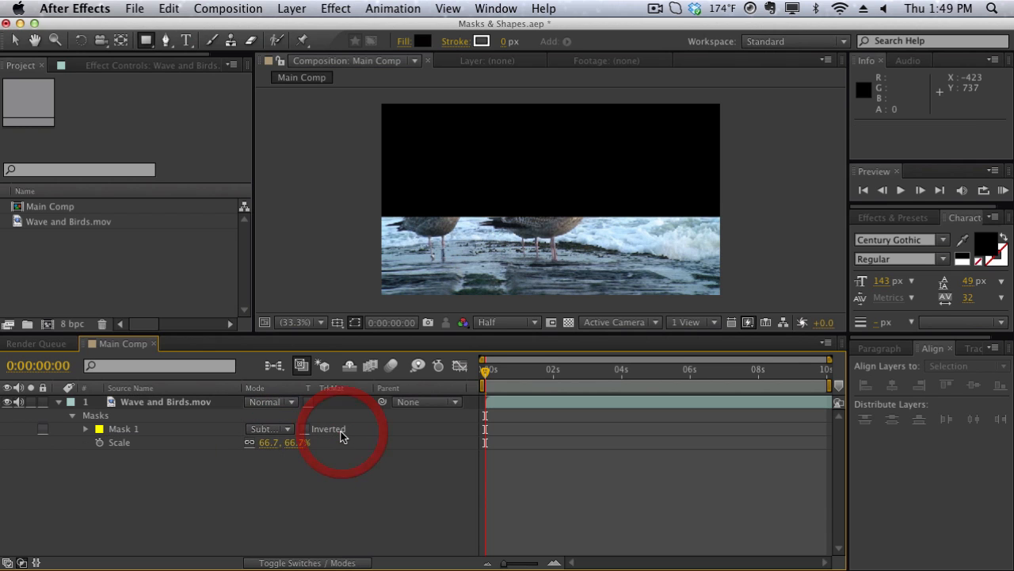
- Toggle the Inverted option of Mask 1 on and off again, and set its mode back to Add
{"action": "left_click", "coordinate": [304, 430]}
{"action": "left_click", "coordinate": [304, 430]}
{"action": "left_click", "coordinate": [273, 429]}
{"action": "left_click", "coordinate": [273, 459]}
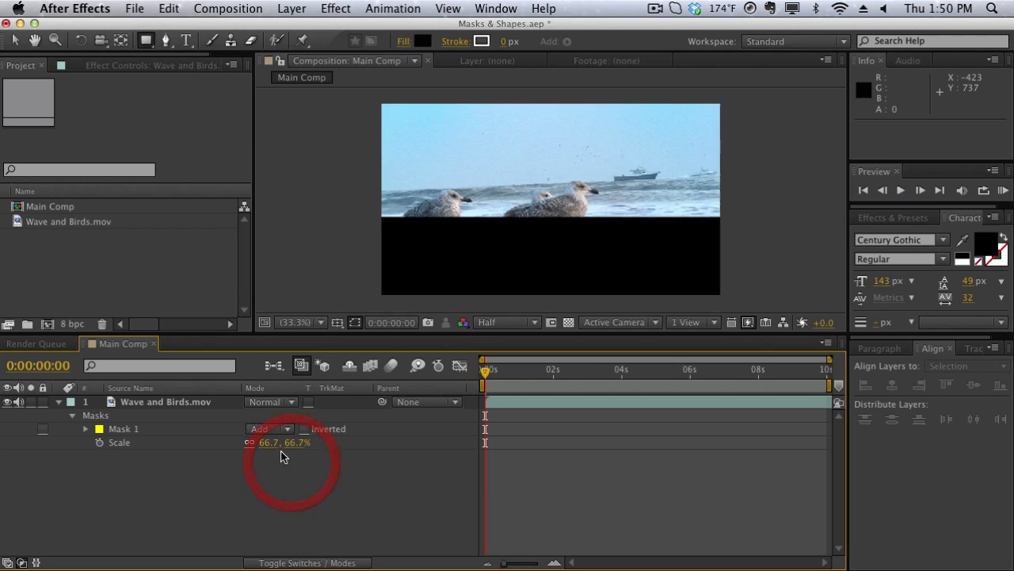
- Set the feather of Mask 1 to 182 pixels and its expansion to 129 pixels
{"action": "left_click", "coordinate": [86, 429]}
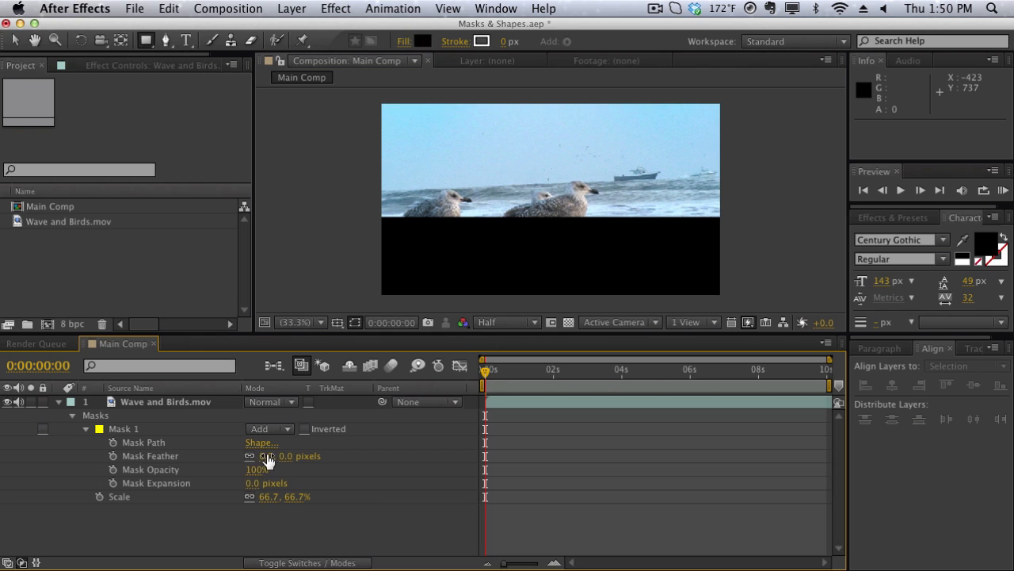
{"action": "left_click_drag", "start_coordinate": [266, 463], "coordinate": [389, 443]}
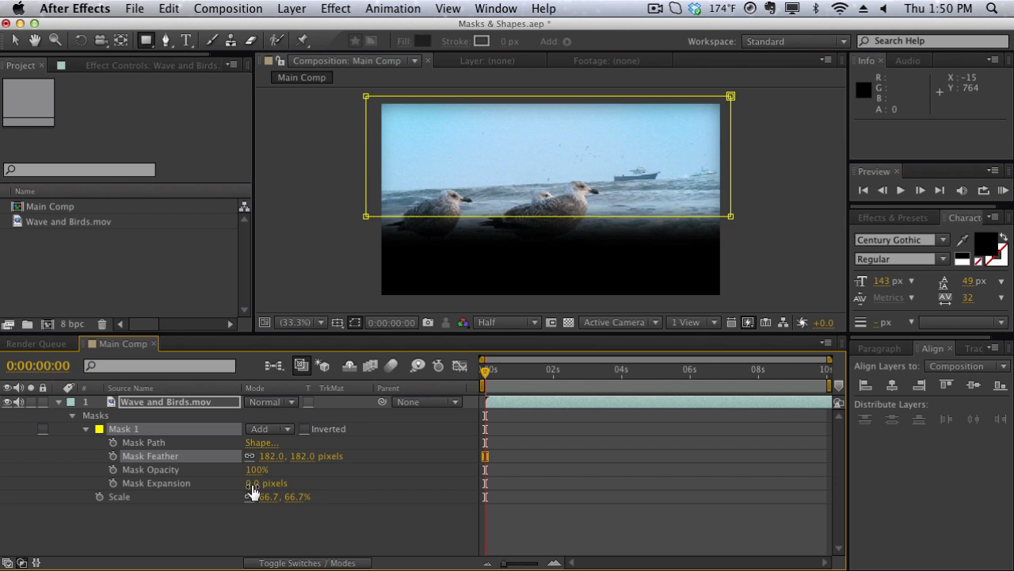
{"action": "mouse_move", "coordinate": [250, 485]}
{"action": "left_mouse_down"}
{"action": "mouse_move", "coordinate": [436, 473]}
{"action": "mouse_move", "coordinate": [328, 437]}
{"action": "mouse_move", "coordinate": [418, 440]}
{"action": "left_mouse_up"}
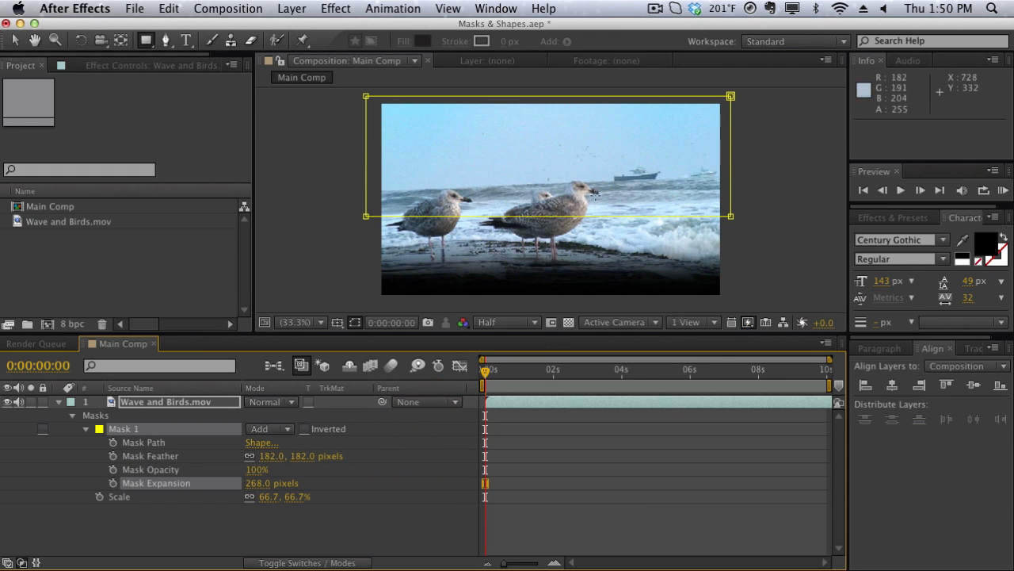
{"action": "left_click_drag", "start_coordinate": [266, 482], "coordinate": [143, 473]}
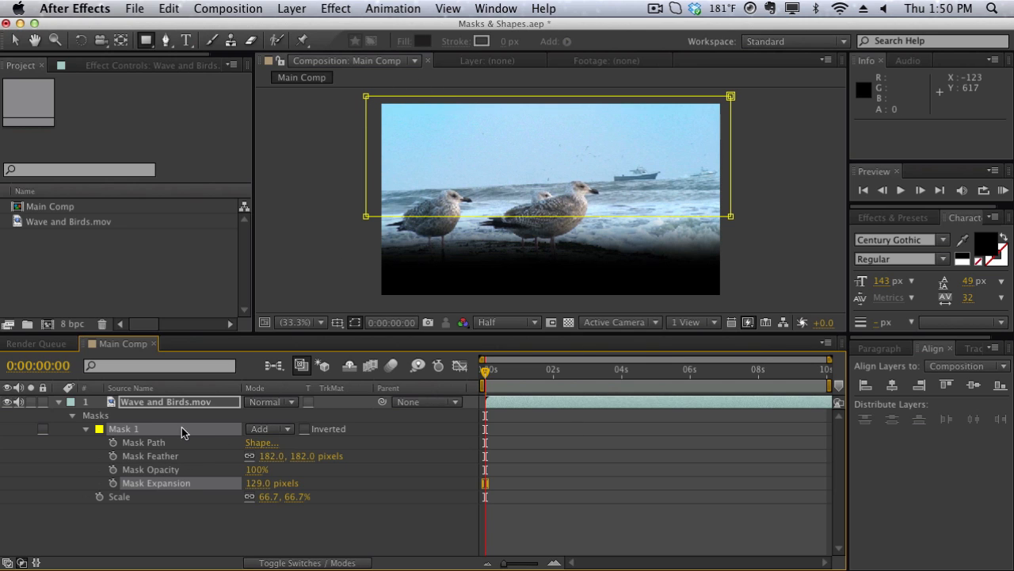
- Animate the Mask 1 path with a keyframe at 0:00:00:00 and its lower-right vertex moved below the frame at 0:00:03:11
{"action": "left_click", "coordinate": [113, 443]}
{"action": "left_click", "coordinate": [553, 370]}
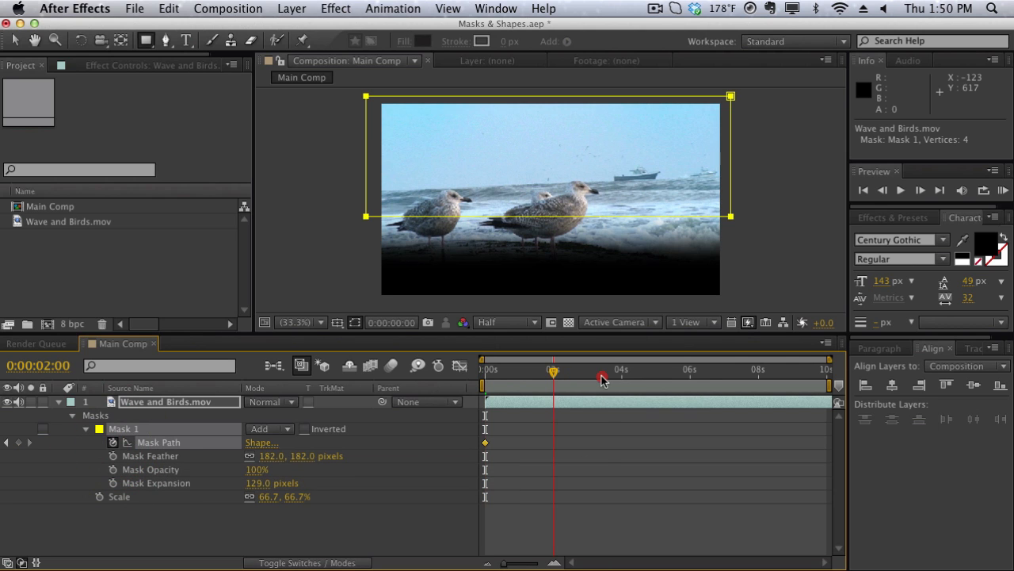
{"action": "left_click", "coordinate": [603, 370]}
{"action": "key", "text": "v"}
{"action": "left_click", "coordinate": [729, 172]}
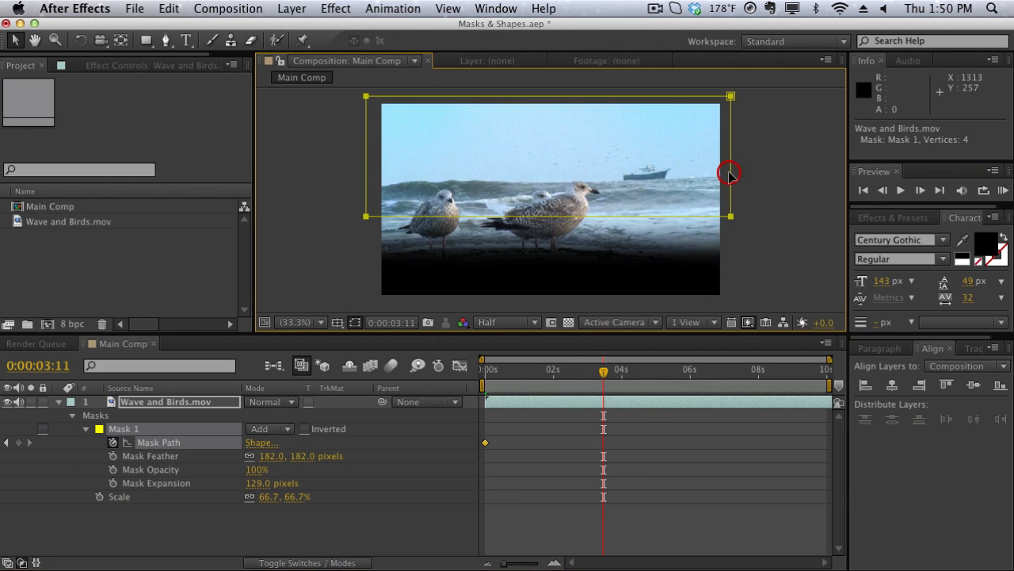
{"action": "left_click", "coordinate": [695, 198]}
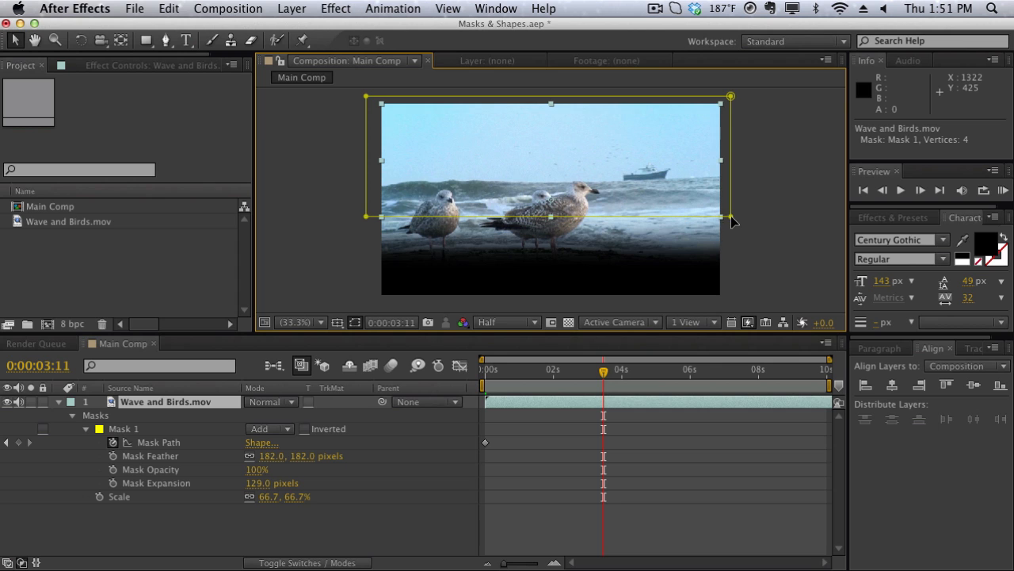
{"action": "left_click_drag", "start_coordinate": [731, 215], "coordinate": [724, 329]}
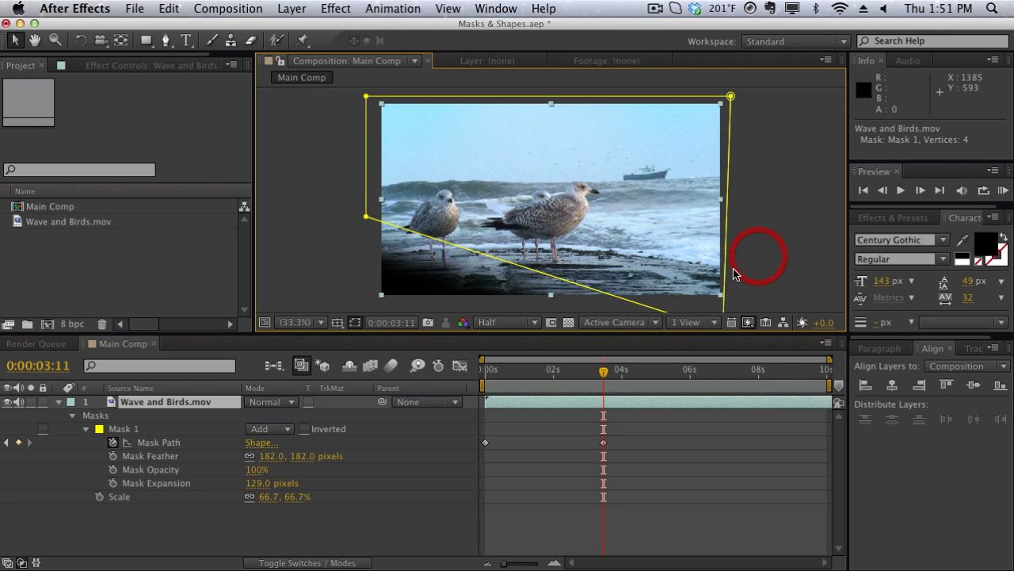
- Scrub through the mask animation from the start to 0:00:02:01, and delete Mask 1 from the layer
{"action": "left_click_drag", "start_coordinate": [565, 381], "coordinate": [466, 382]}
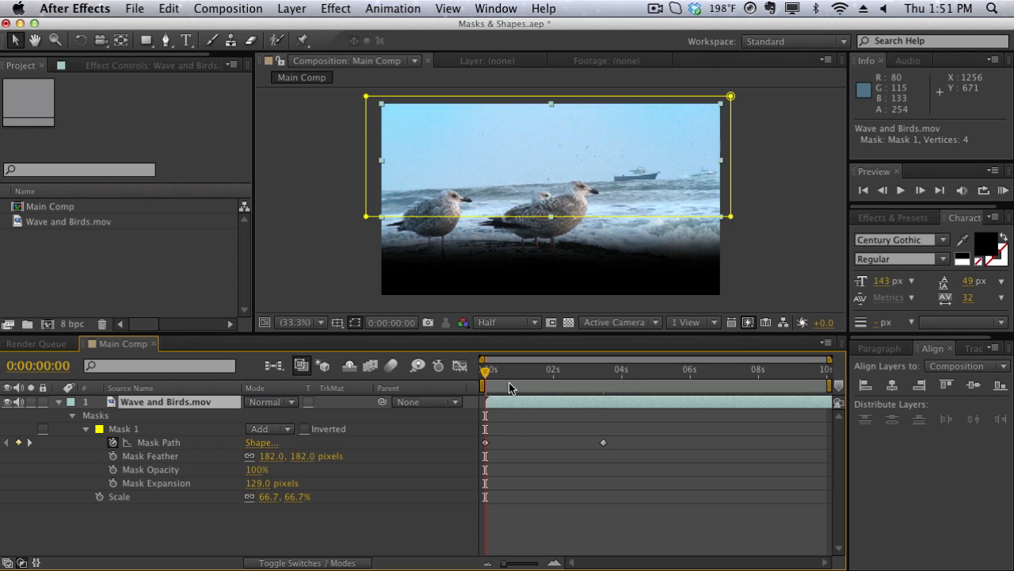
{"action": "left_click_drag", "start_coordinate": [485, 372], "coordinate": [556, 372]}
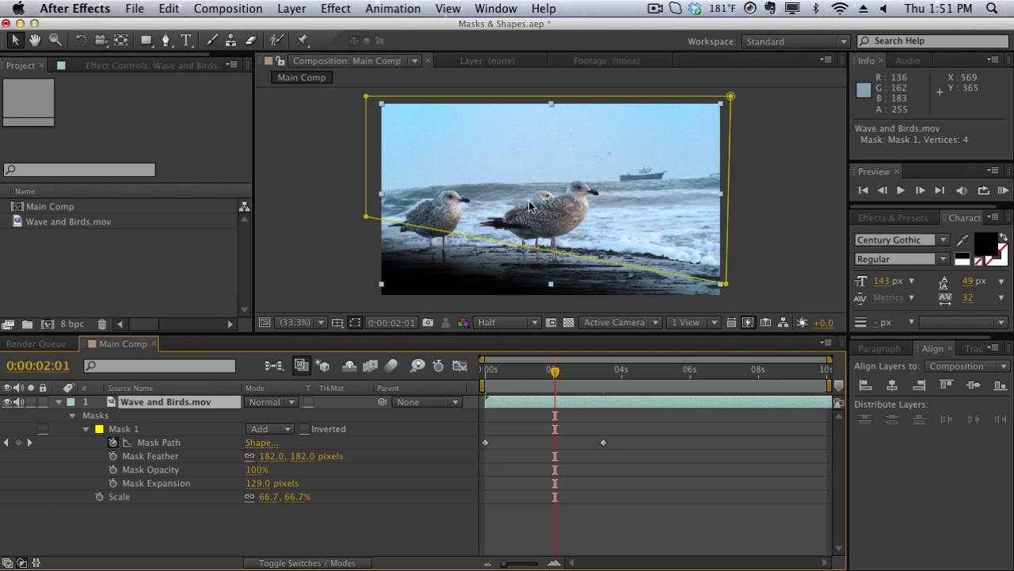
{"action": "left_click", "coordinate": [166, 428]}
{"action": "key", "text": "Delete"}
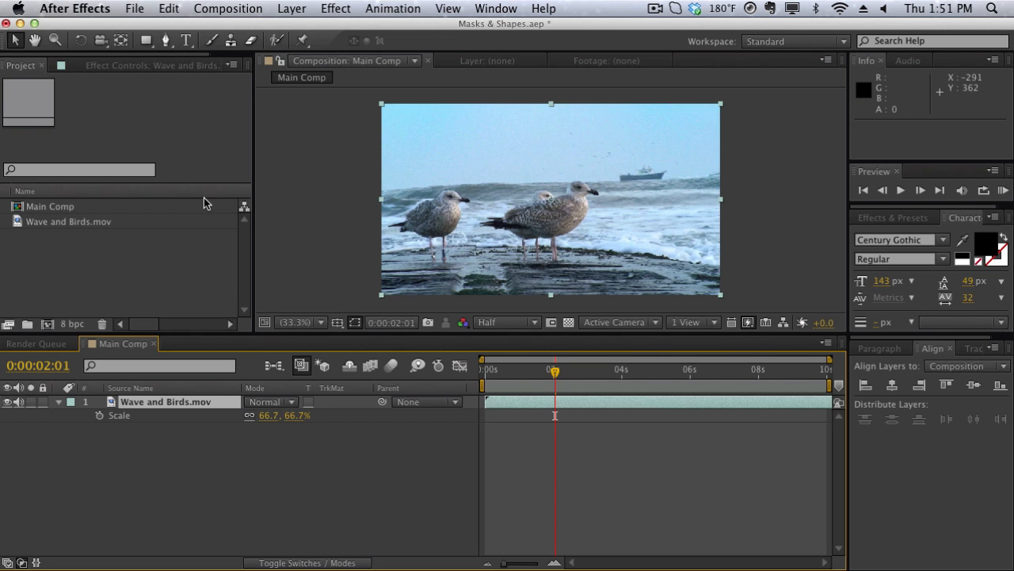
- Start a Pen tool mask around the large standing bird at 100% zoom, tracing up its front leg and back along its belly
{"action": "left_click", "coordinate": [166, 41]}
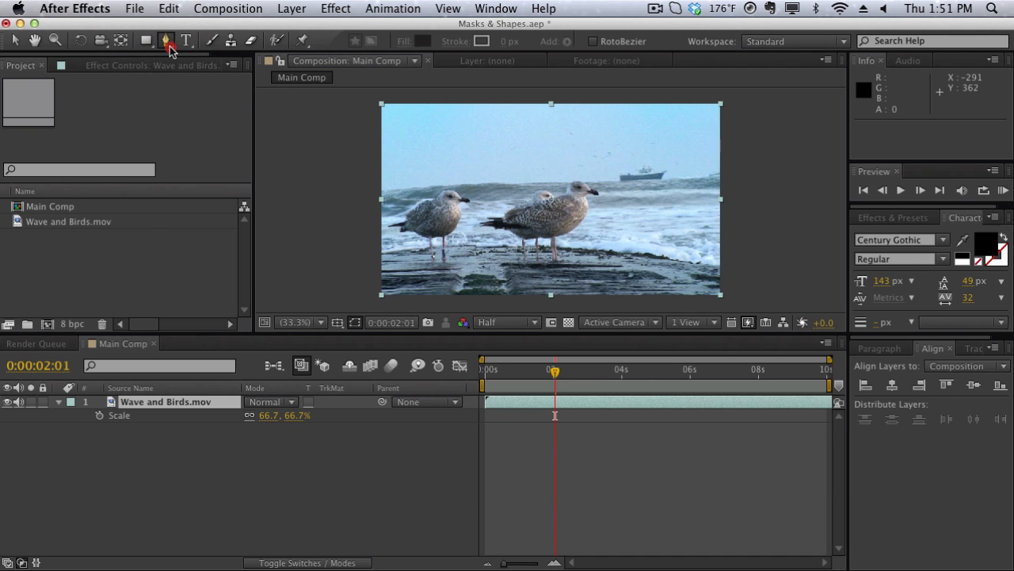
{"action": "left_click_drag", "start_coordinate": [166, 41], "coordinate": [254, 46]}
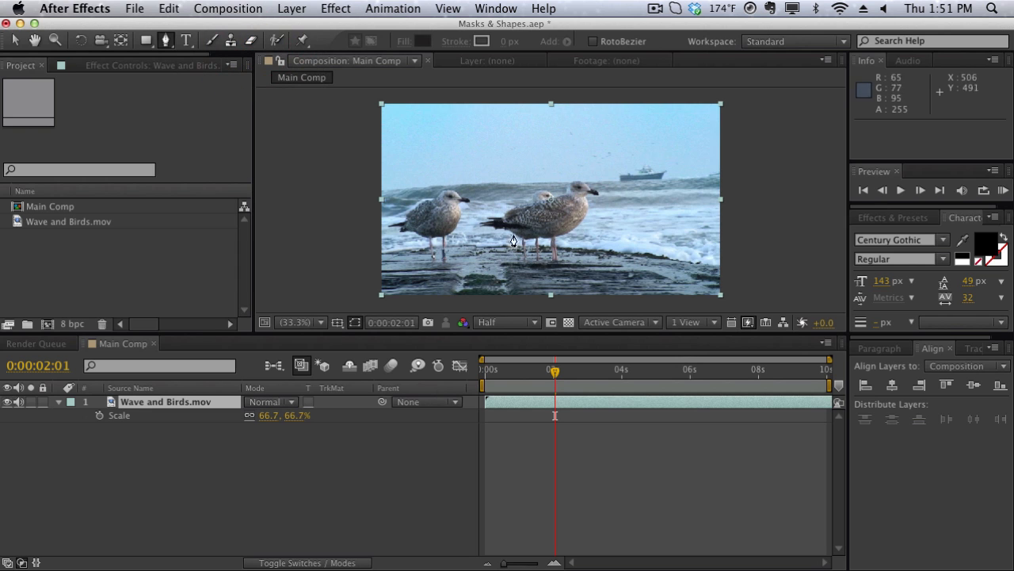
{"action": "key", "text": "/"}
{"action": "key", "text": "h"}
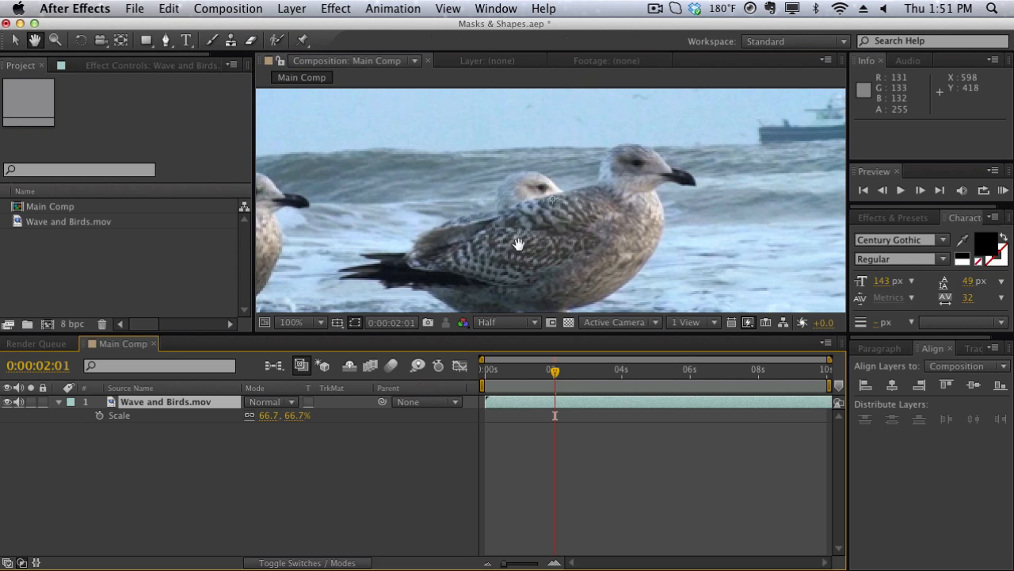
{"action": "left_click_drag", "start_coordinate": [518, 243], "coordinate": [474, 169]}
{"action": "left_click", "coordinate": [165, 40]}
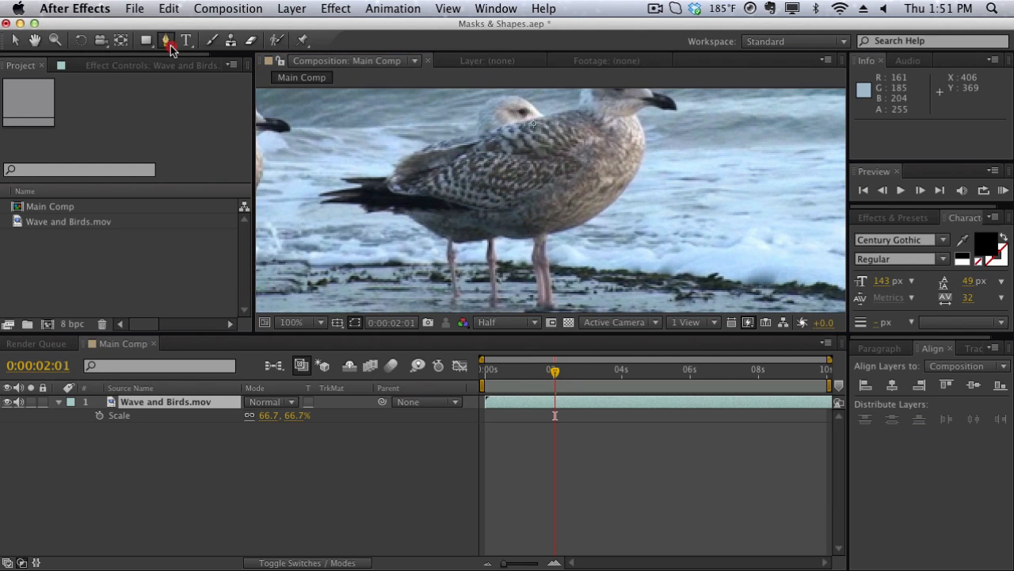
{"action": "left_click", "coordinate": [525, 308]}
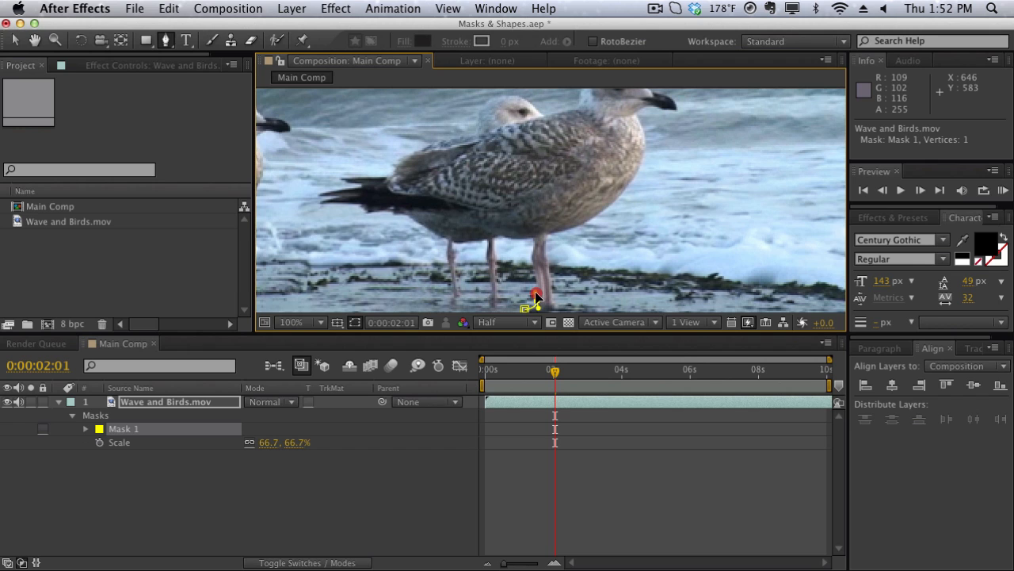
{"action": "left_click_drag", "start_coordinate": [533, 267], "coordinate": [533, 246]}
{"action": "left_click", "coordinate": [532, 240]}
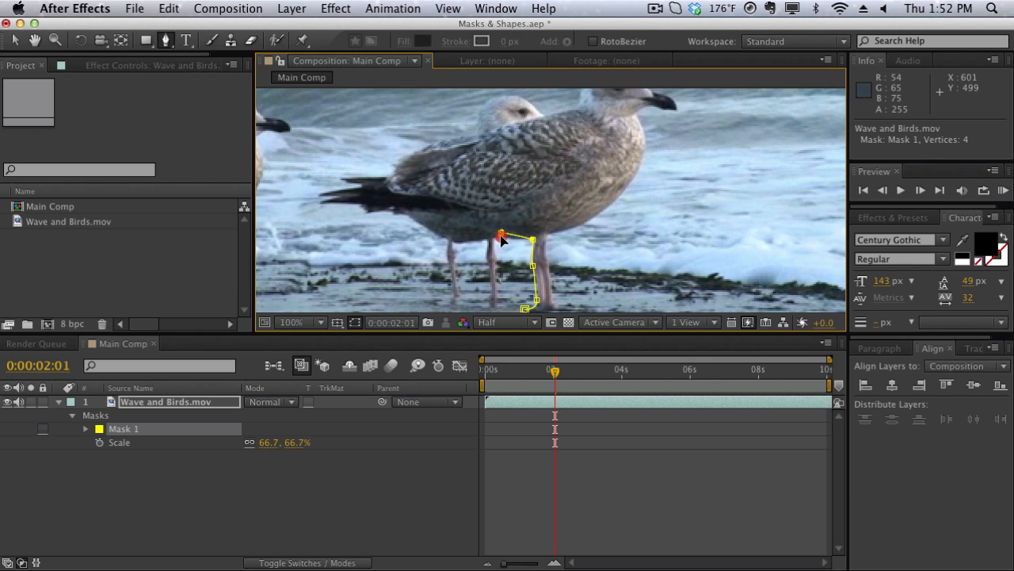
{"action": "left_click", "coordinate": [501, 237]}
{"action": "left_click", "coordinate": [466, 242]}
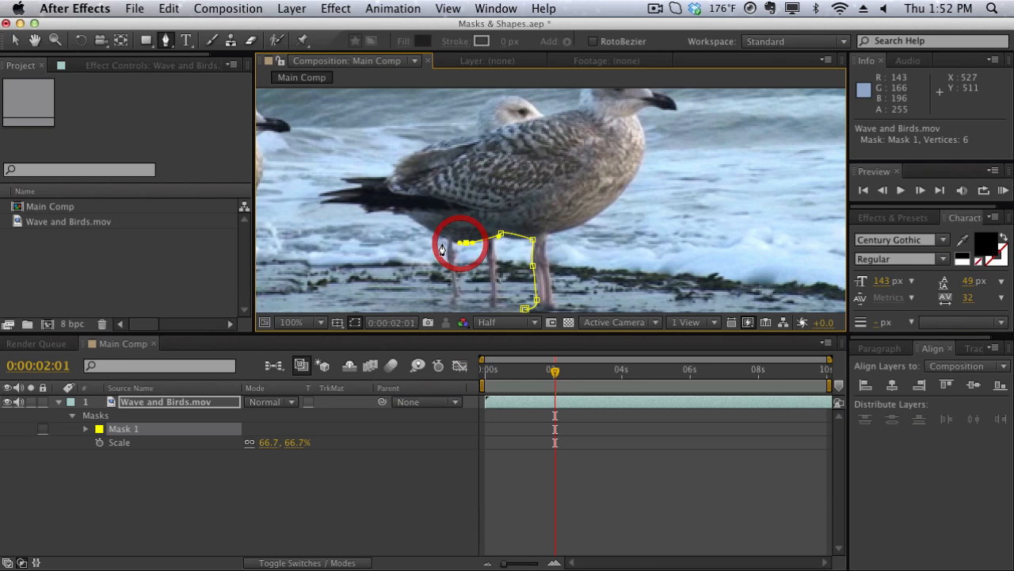
- Continue the Pen tool mask from the bird's belly along its underside and around the jagged tips of its tail feathers
{"action": "left_click", "coordinate": [398, 211]}
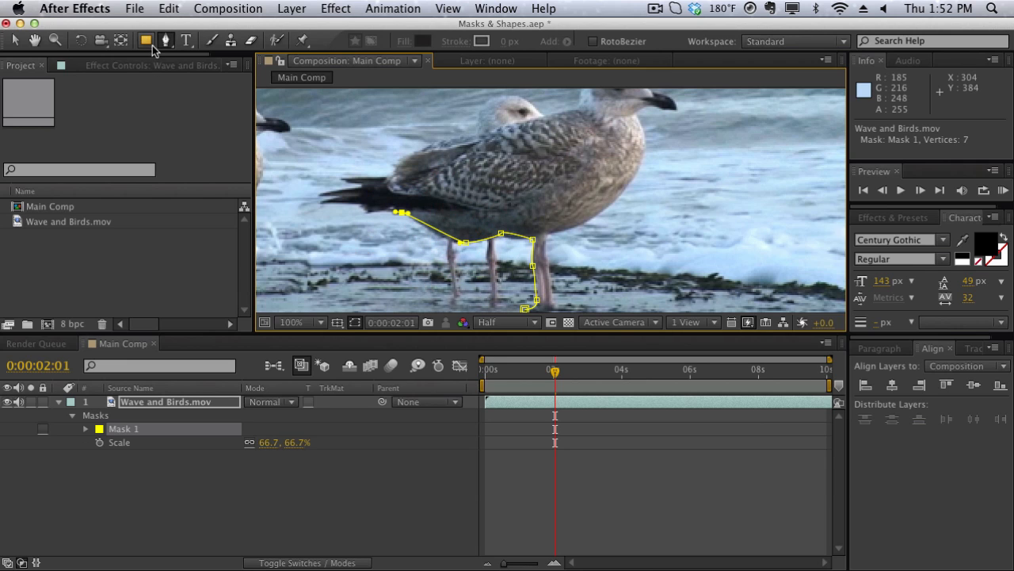
{"action": "left_click", "coordinate": [362, 208]}
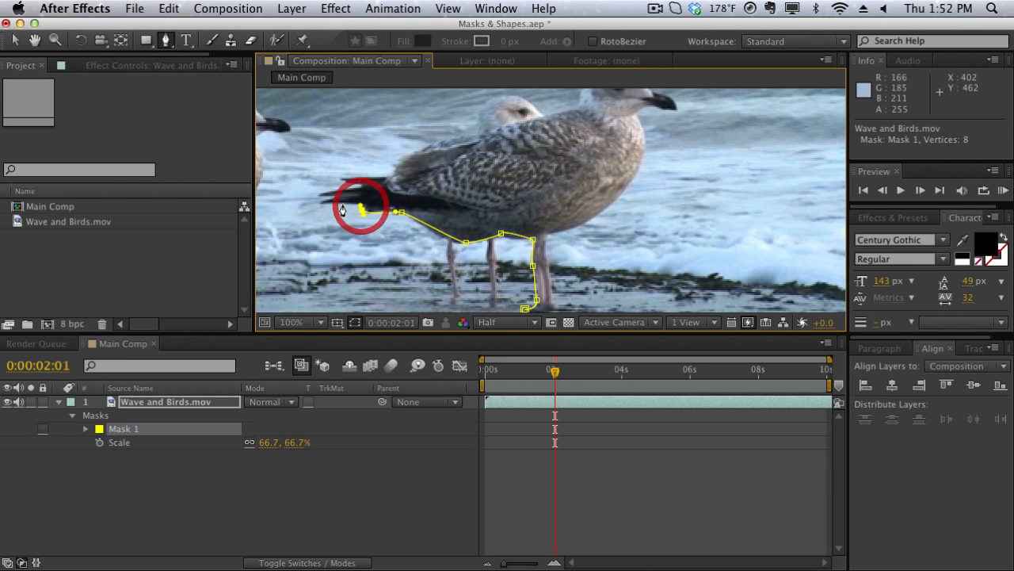
{"action": "left_click", "coordinate": [324, 200]}
{"action": "left_click", "coordinate": [334, 195]}
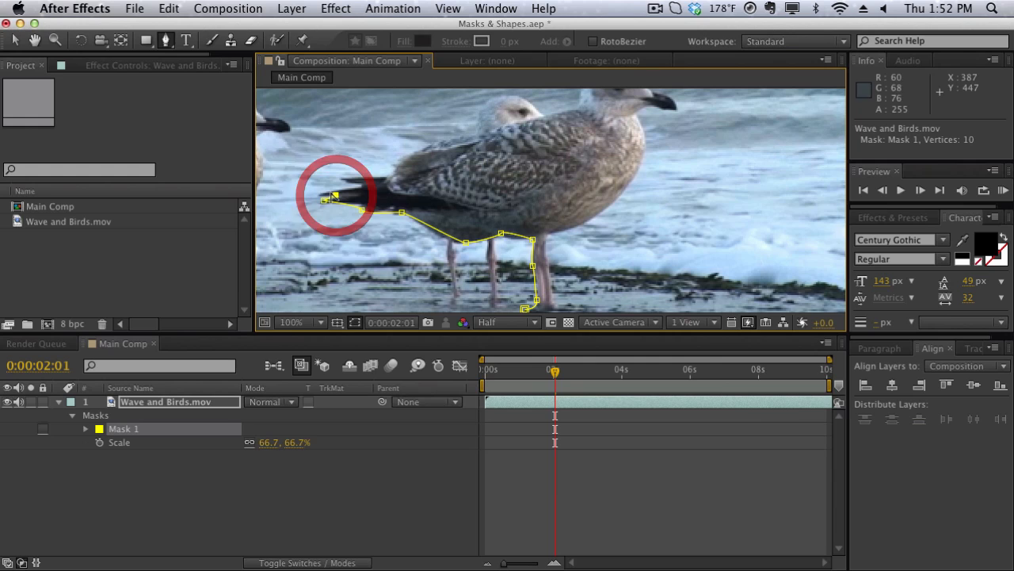
{"action": "left_click", "coordinate": [321, 192]}
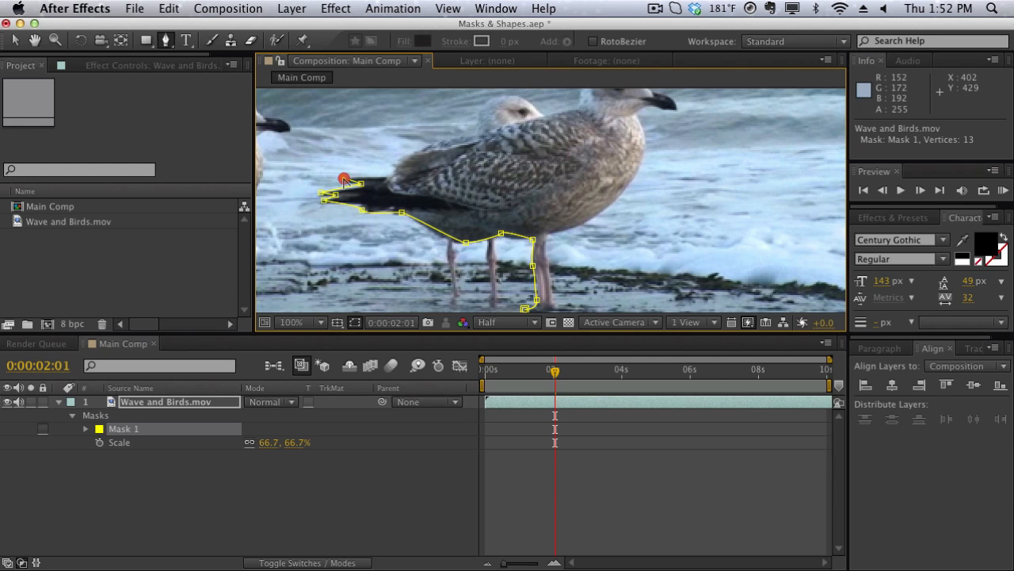
{"action": "left_click", "coordinate": [343, 176]}
- Trace the mask over the bird's back, head and chest at 50% zoom, and close the path at its foot
{"action": "left_click", "coordinate": [387, 176]}
{"action": "left_click_drag", "start_coordinate": [439, 139], "coordinate": [470, 131]}
{"action": "left_click", "coordinate": [570, 106]}
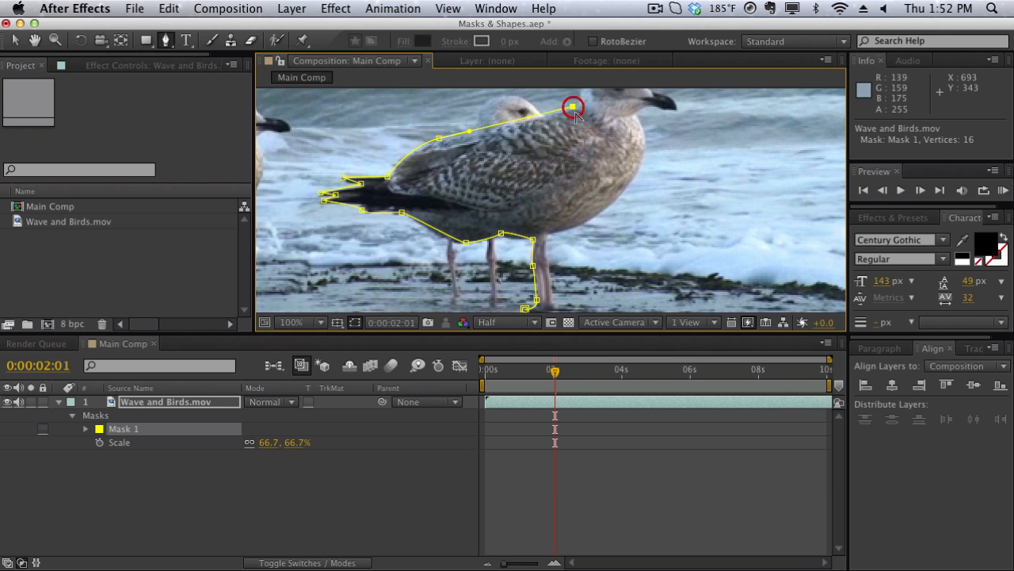
{"action": "key", "text": "comma"}
{"action": "left_click_drag", "start_coordinate": [580, 132], "coordinate": [565, 228]}
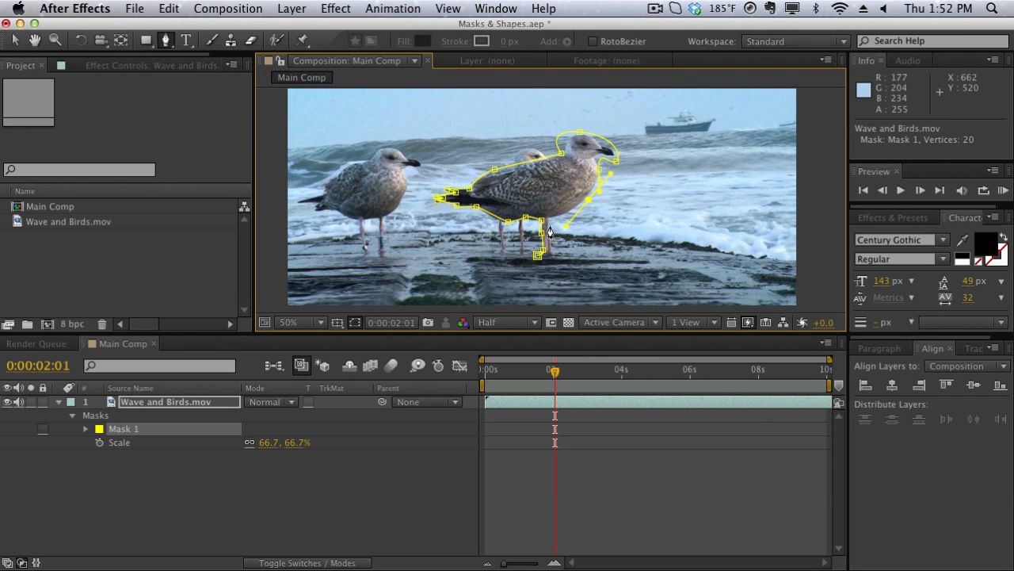
{"action": "left_click", "coordinate": [545, 257]}
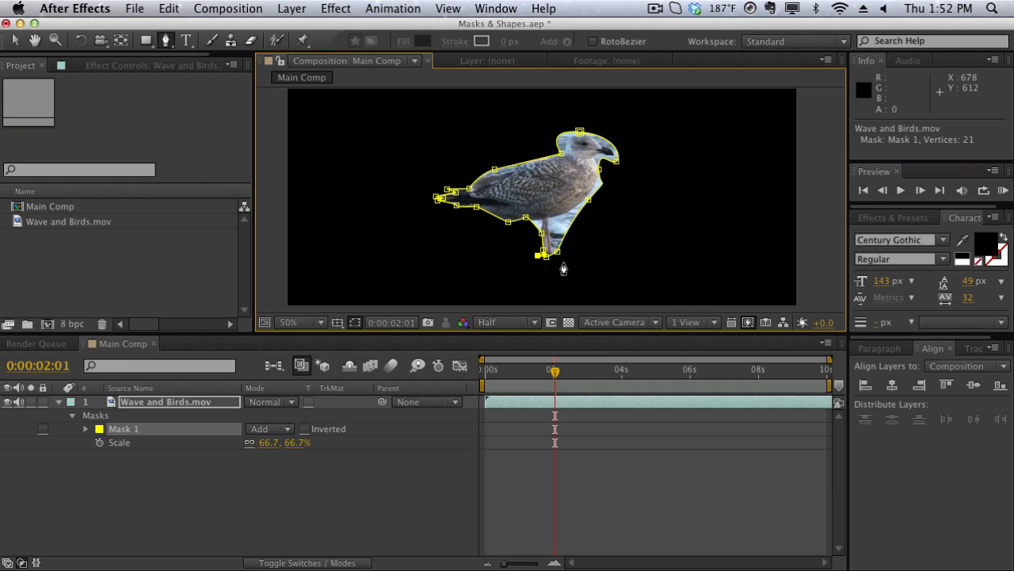
{"action": "key", "text": "period"}
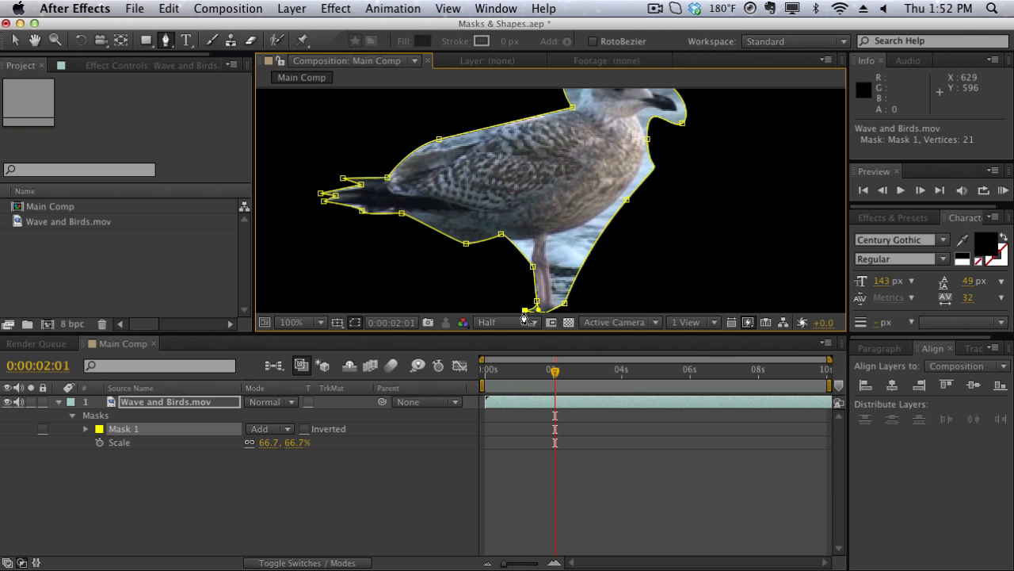
{"action": "key", "text": "comma"}
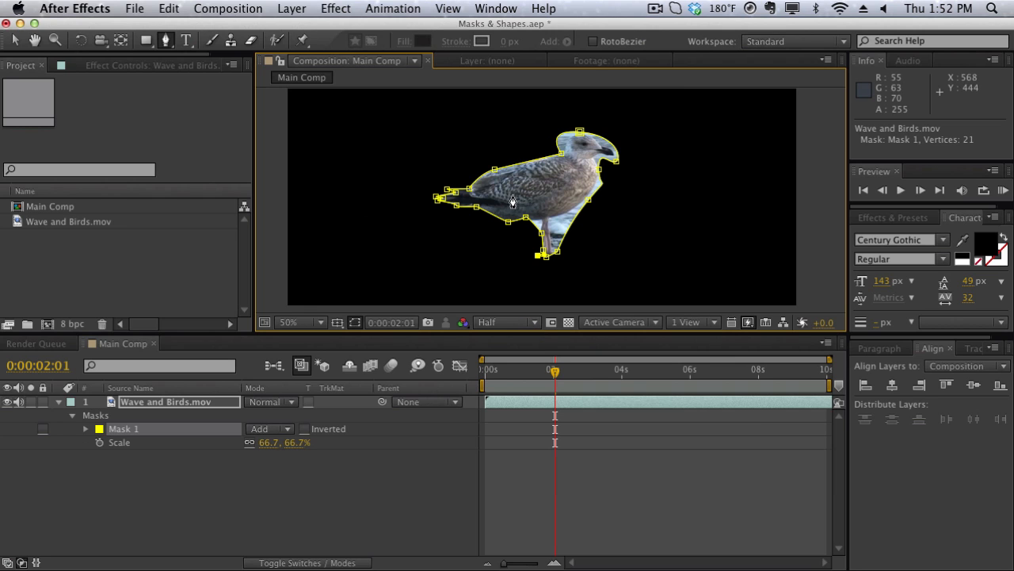
{"action": "left_click", "coordinate": [305, 507]}
{"action": "key", "text": "comma"}
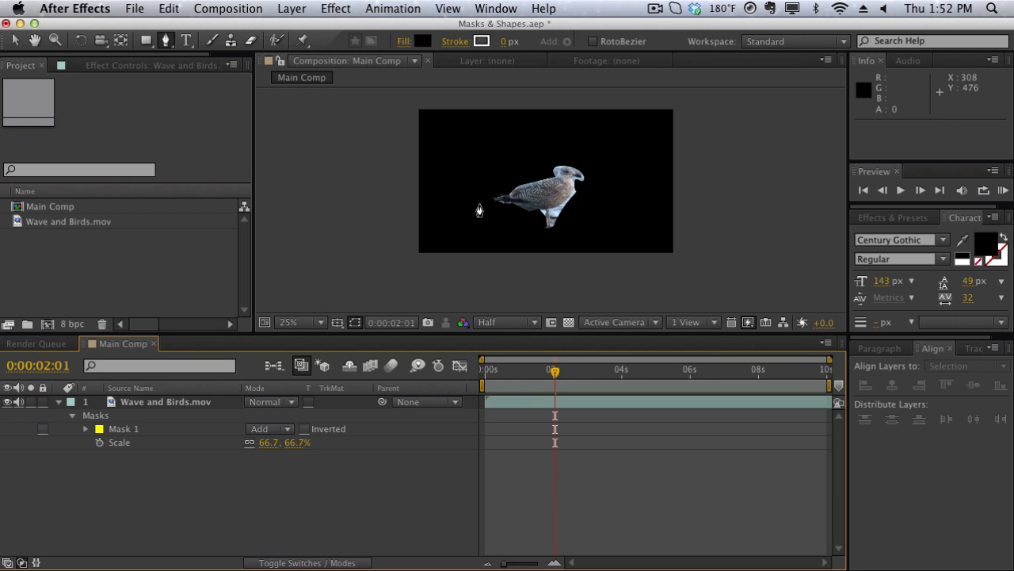
- Set the feather of the bird's Mask 1 to 17 pixels and inspect the softened edge
{"action": "left_click", "coordinate": [212, 428]}
{"action": "key", "text": "f"}
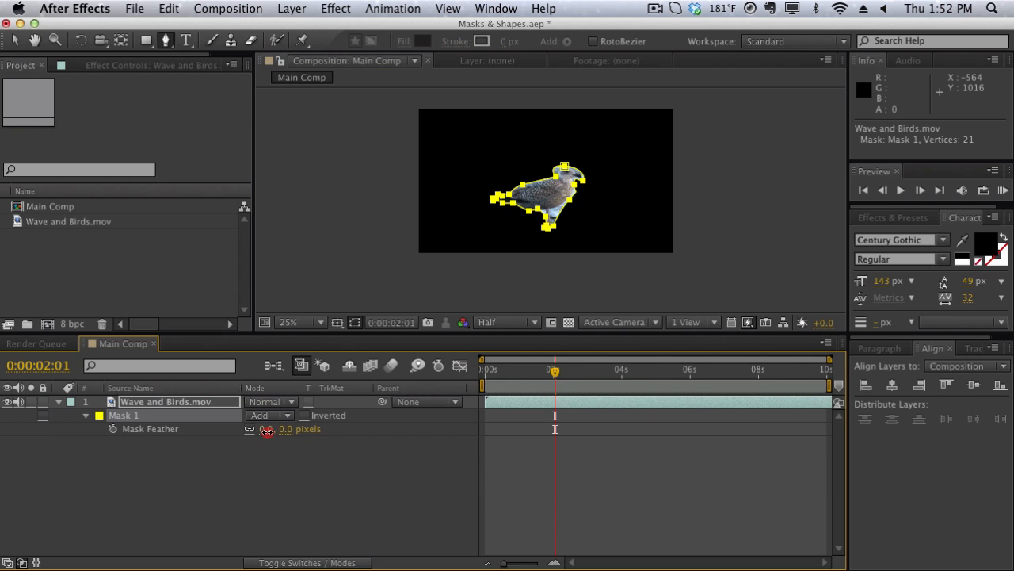
{"action": "left_click_drag", "start_coordinate": [266, 429], "coordinate": [280, 440]}
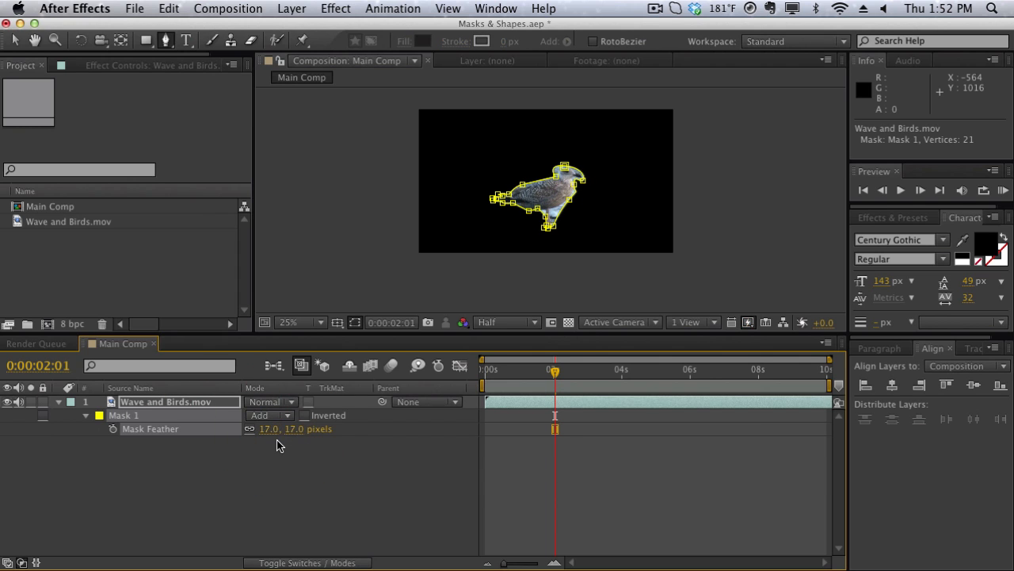
{"action": "left_click", "coordinate": [281, 444]}
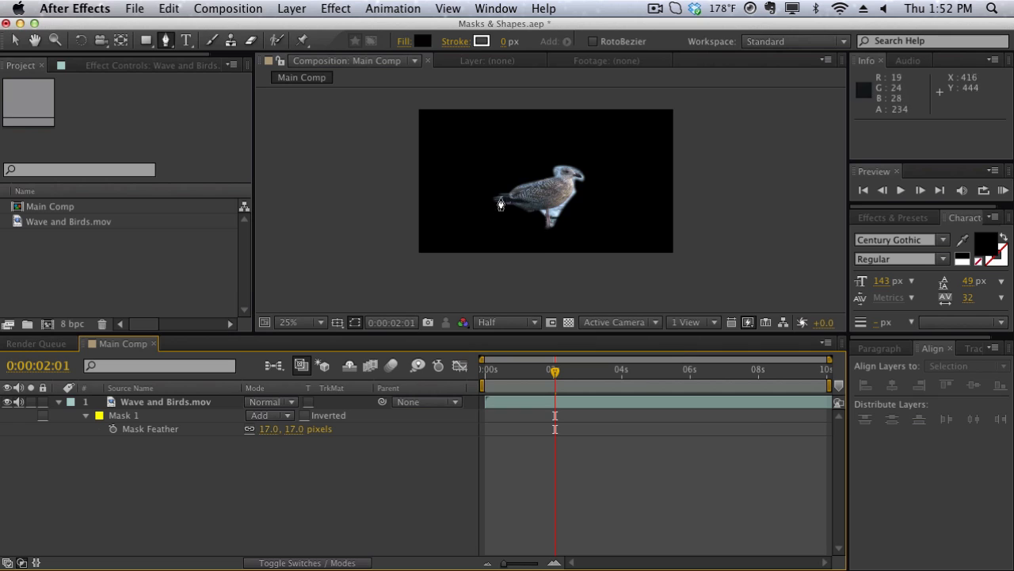
{"action": "scroll", "coordinate": [547, 202], "scroll_direction": "up", "scroll_amount": 4}
{"action": "scroll", "coordinate": [535, 252], "scroll_direction": "down", "scroll_amount": 2}
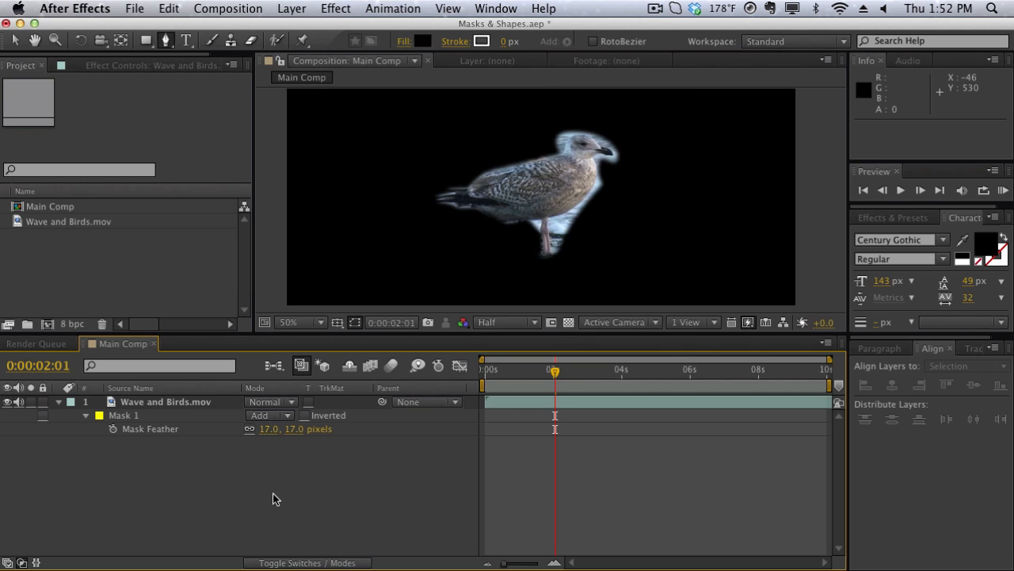
- Reveal the Mask Path and Mask Feather properties of Mask 1 individually, and expand its full list of mask properties
{"action": "left_click", "coordinate": [86, 415]}
{"action": "left_click", "coordinate": [59, 401]}
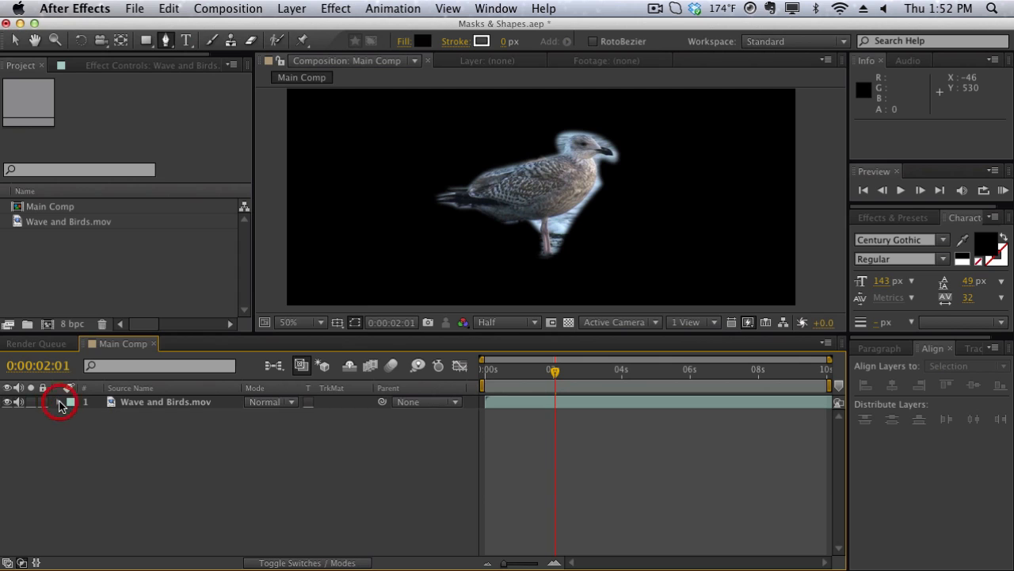
{"action": "left_click", "coordinate": [60, 403]}
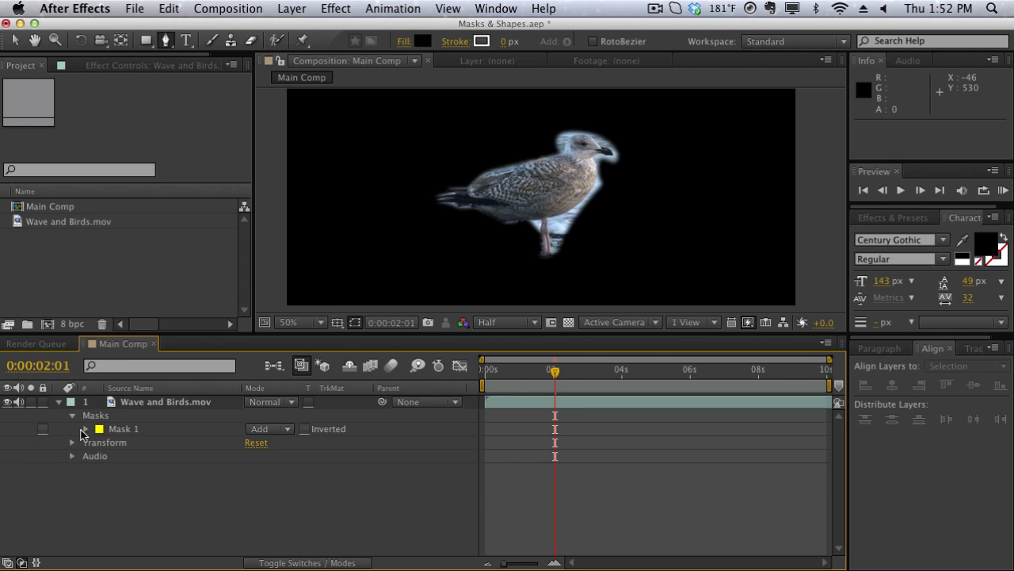
{"action": "left_click", "coordinate": [82, 431]}
{"action": "left_click", "coordinate": [60, 403]}
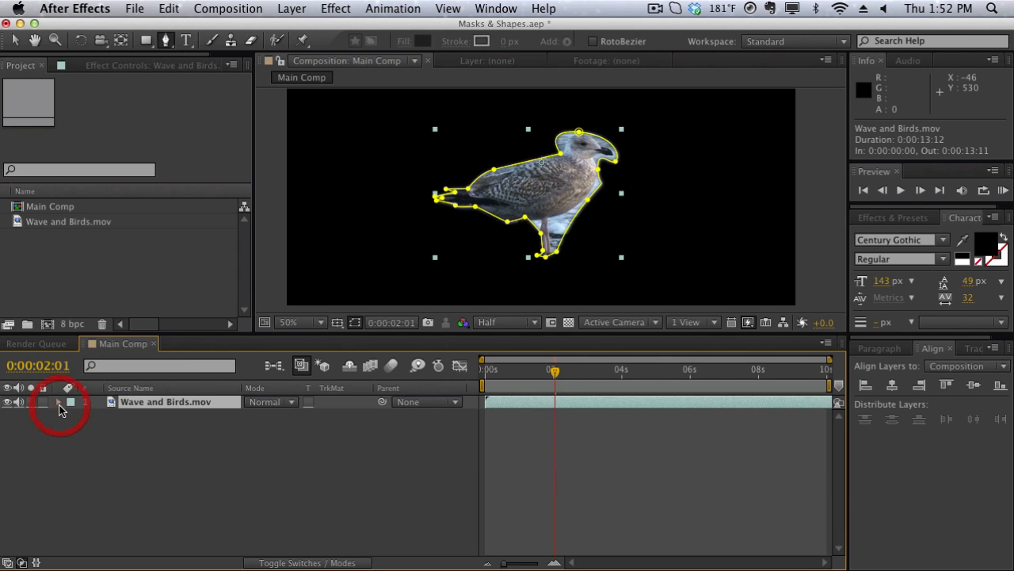
{"action": "key", "text": "m"}
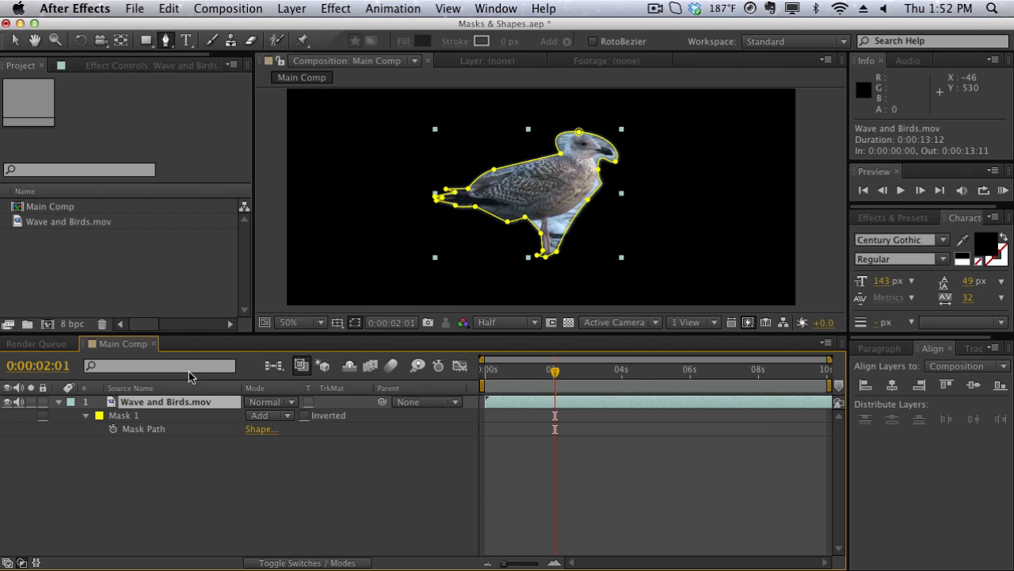
{"action": "left_click", "coordinate": [142, 416]}
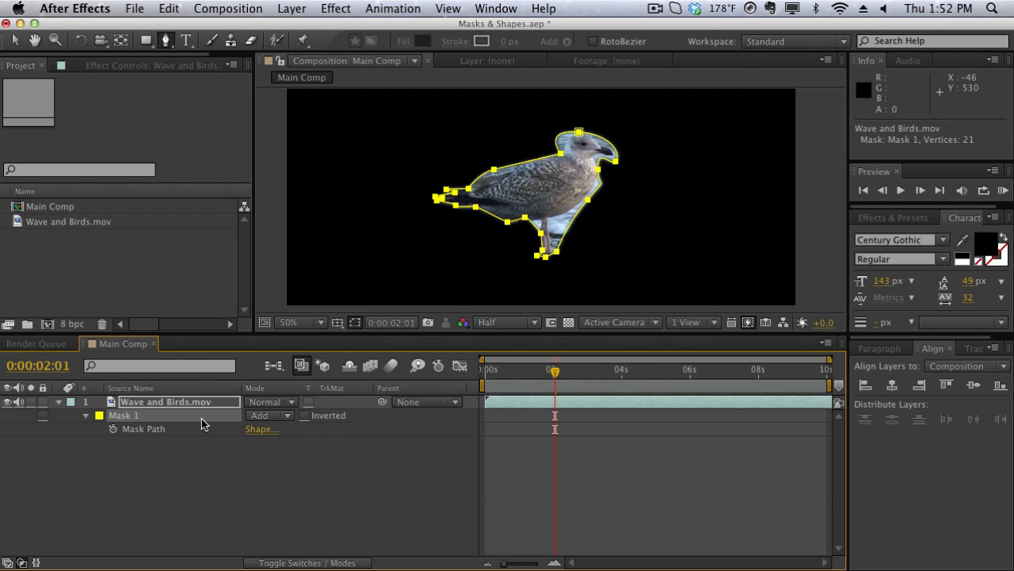
{"action": "key", "text": "f"}
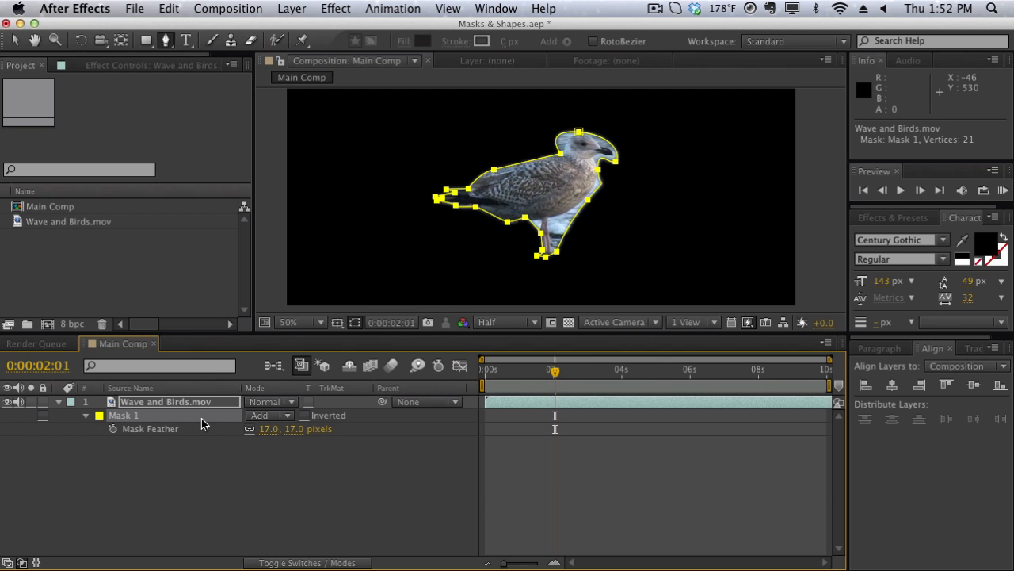
{"action": "left_click", "coordinate": [87, 416]}
{"action": "left_click", "coordinate": [87, 416]}
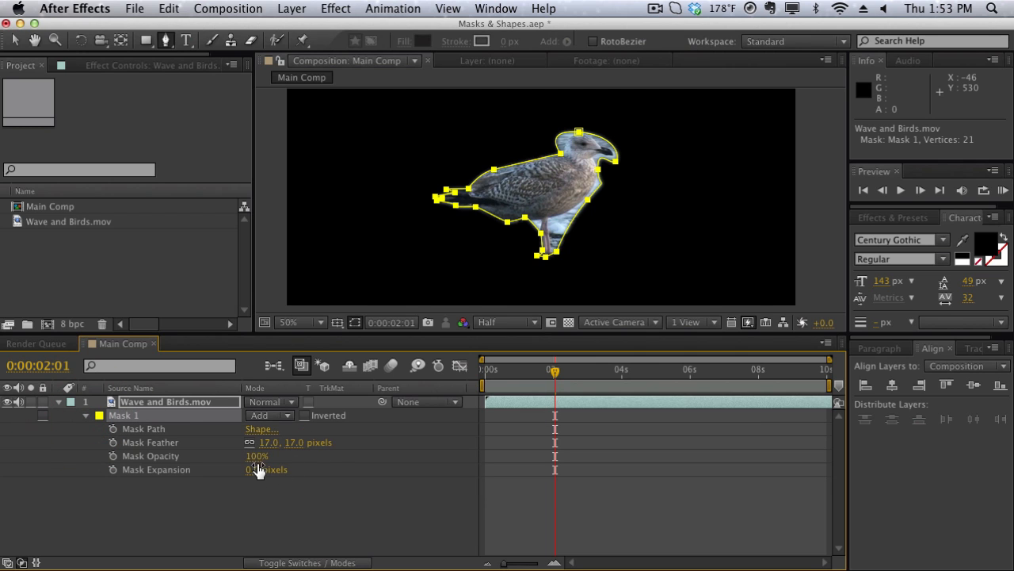
- Add a Mask Path keyframe to Mask 1 at 0:00:00:00 and move the current time to 0:00:02:01
{"action": "left_click_drag", "start_coordinate": [553, 381], "coordinate": [444, 393]}
{"action": "left_click", "coordinate": [114, 429]}
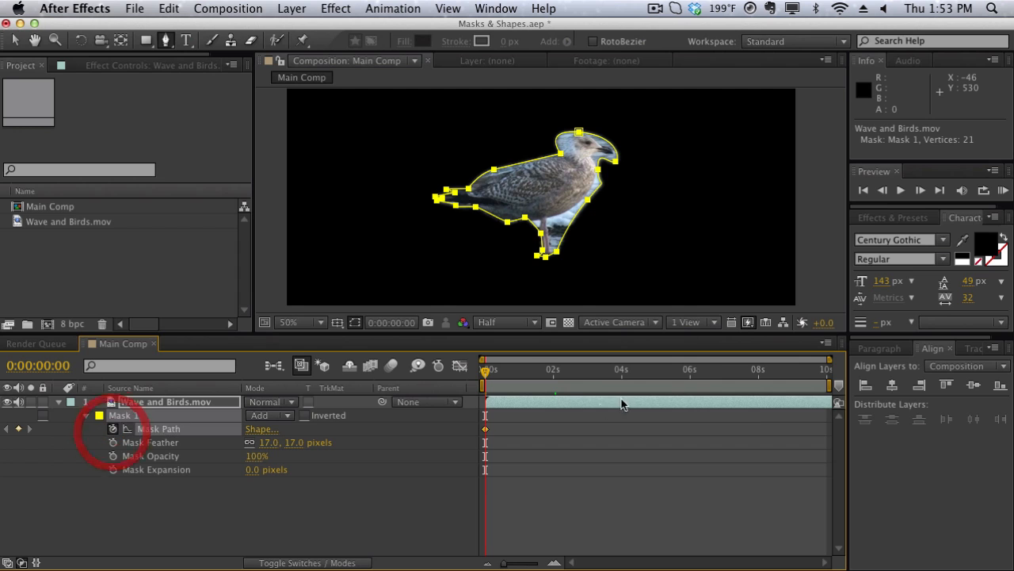
{"action": "left_click", "coordinate": [553, 370]}
{"action": "left_click", "coordinate": [516, 198]}
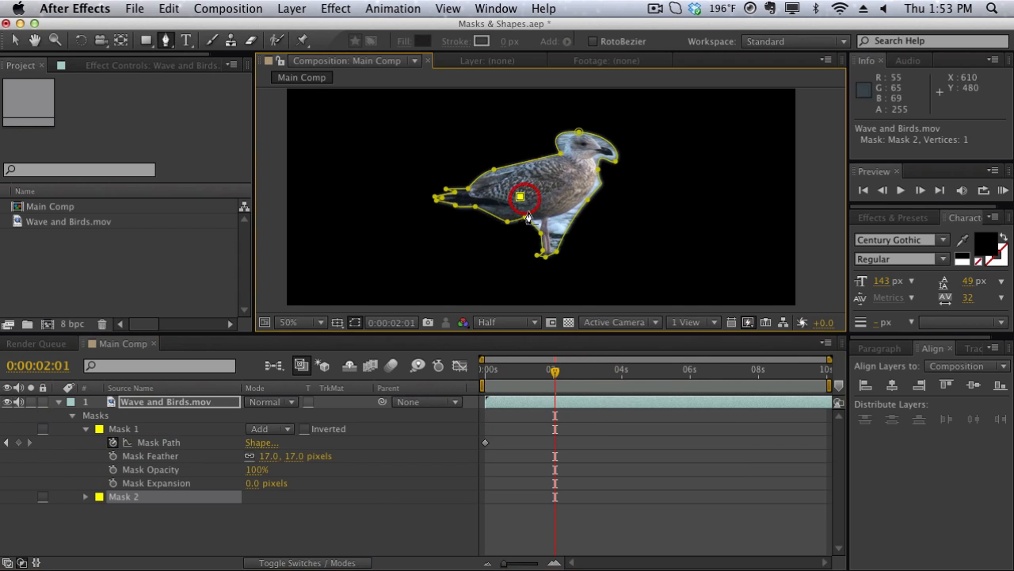
{"action": "left_click", "coordinate": [547, 262]}
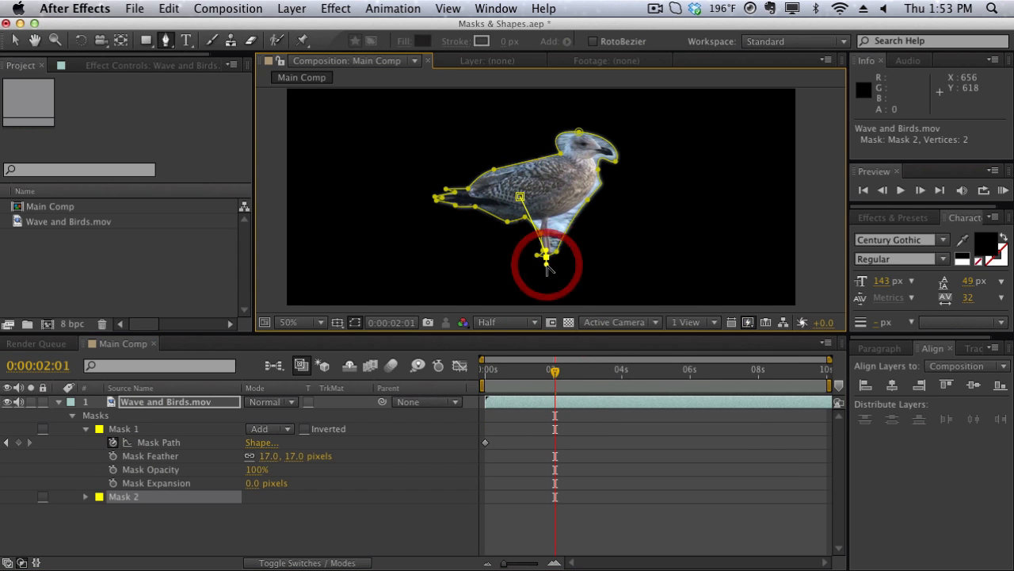
{"action": "key", "text": "ctrl+z"}
- Reshape Mask 1 at 0:00:02:01 by moving the two vertices around the bird's foot slightly down and inward
{"action": "key", "text": "v"}
{"action": "left_click", "coordinate": [547, 266]}
{"action": "left_click_drag", "start_coordinate": [547, 261], "coordinate": [551, 255]}
{"action": "left_click", "coordinate": [559, 236]}
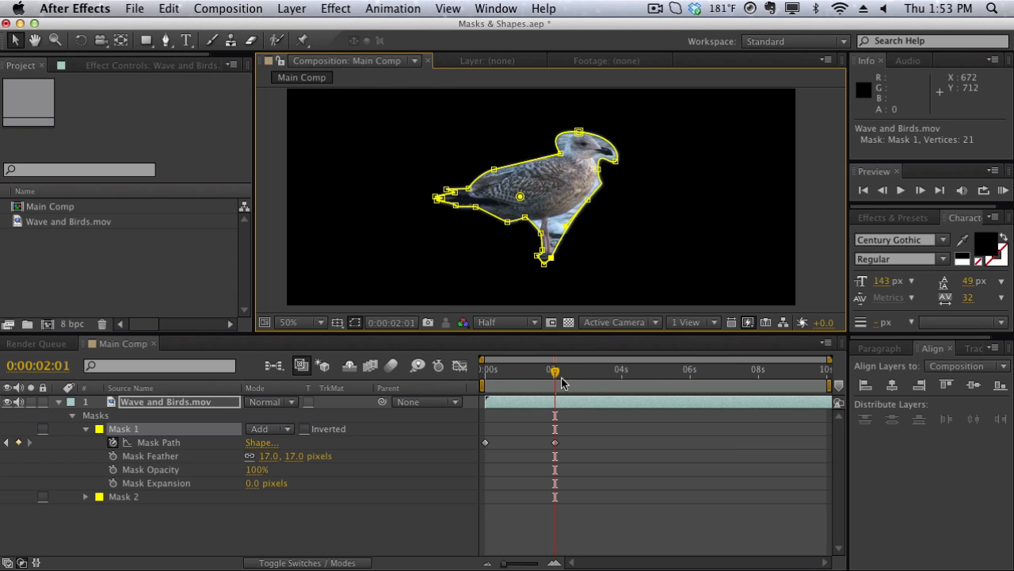
- Nudge the Mask 1 vertex at the bird's beak inward at 0:00:07:15 and deselect everything
{"action": "left_click_drag", "start_coordinate": [555, 371], "coordinate": [746, 371]}
{"action": "left_click", "coordinate": [618, 160]}
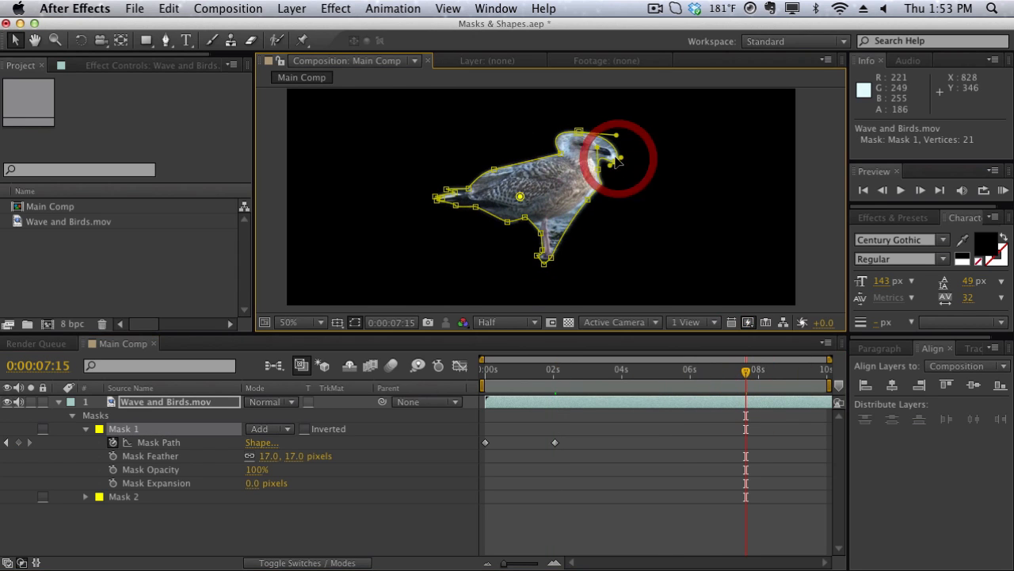
{"action": "left_click_drag", "start_coordinate": [618, 156], "coordinate": [613, 155]}
{"action": "left_click", "coordinate": [356, 222]}
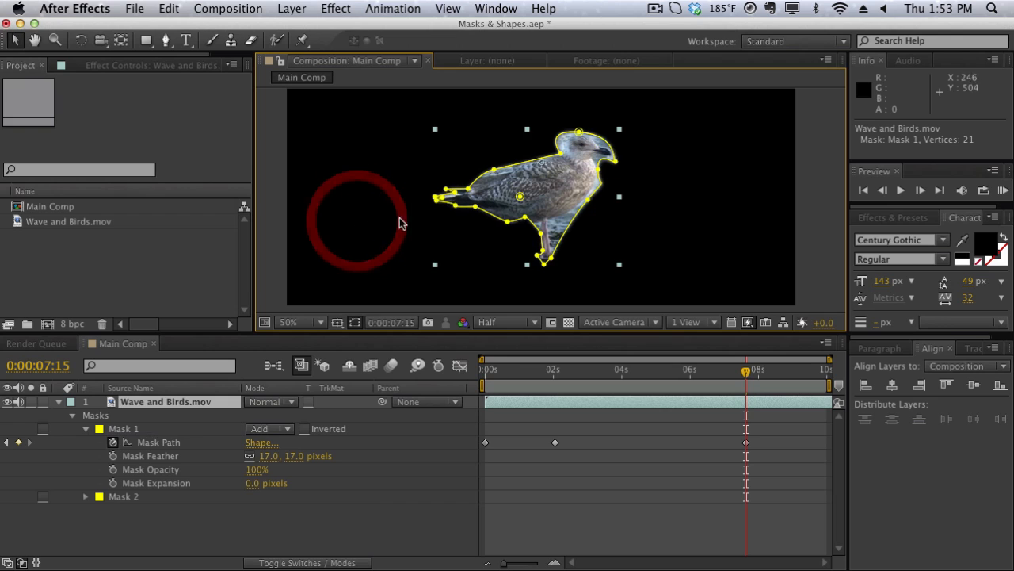
{"action": "left_click", "coordinate": [414, 216]}
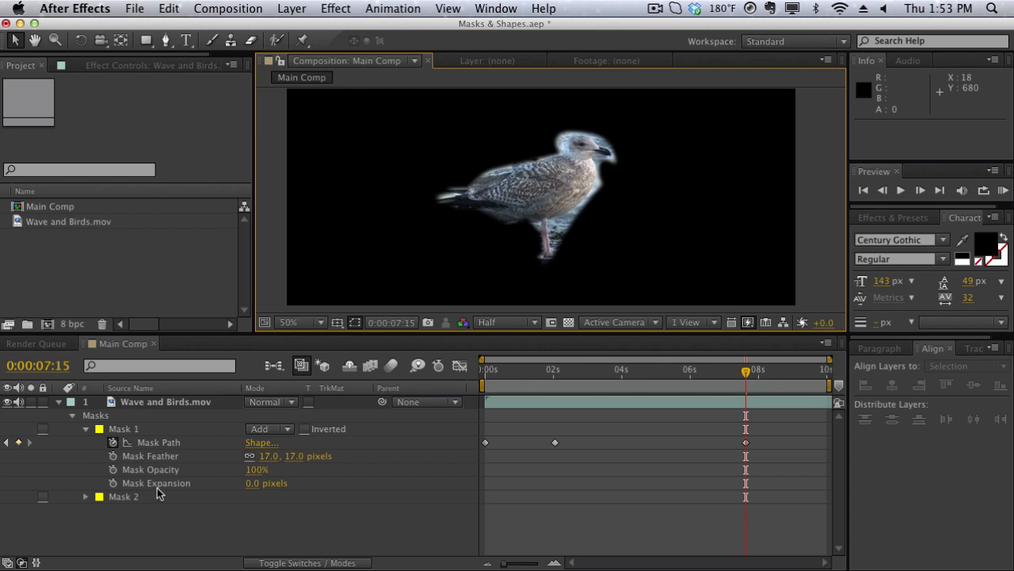
- Delete Mask 1 and Mask 2 from the Wave and Birds.mov layer and return to the Main Comp composition view
{"action": "left_click", "coordinate": [134, 430]}
{"action": "key", "text": "Delete"}
{"action": "double_click", "coordinate": [133, 430]}
{"action": "key", "text": "Delete"}
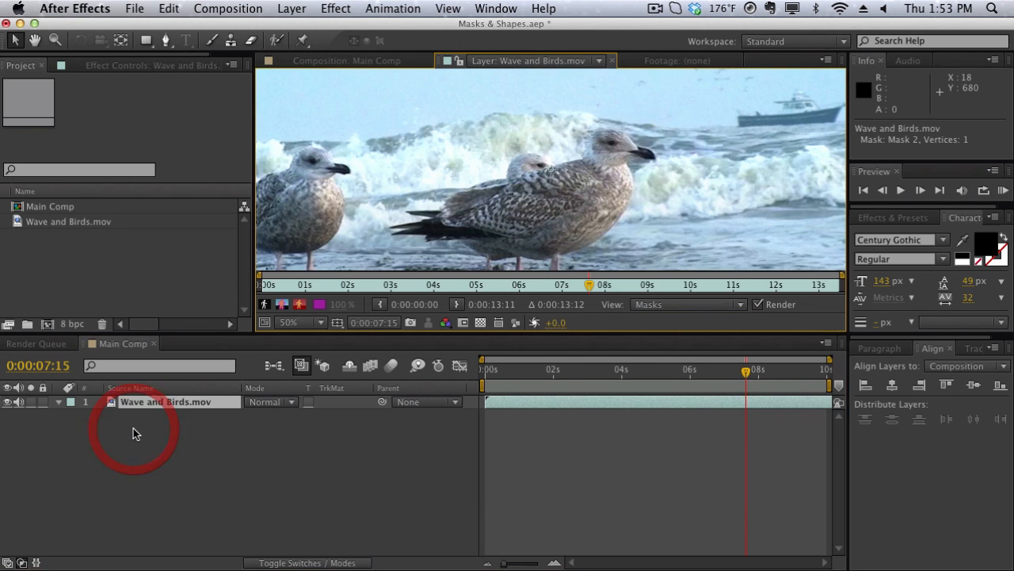
{"action": "left_click", "coordinate": [400, 61]}
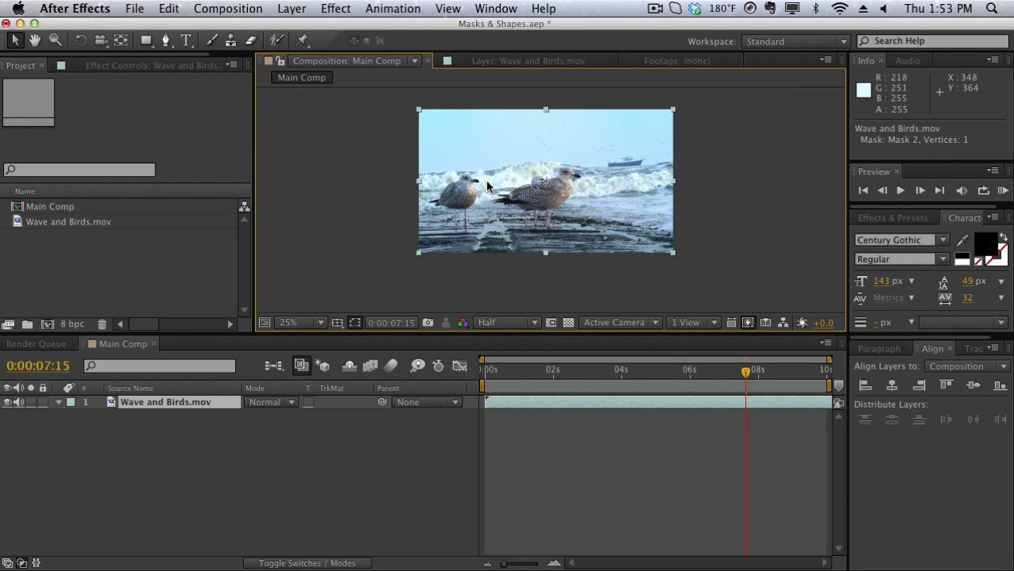
- With no layer selected, draw a black rectangle shape about 970 by 470 pixels over the footage, and select its layer at 0:00:01:17
{"action": "left_click", "coordinate": [144, 445]}
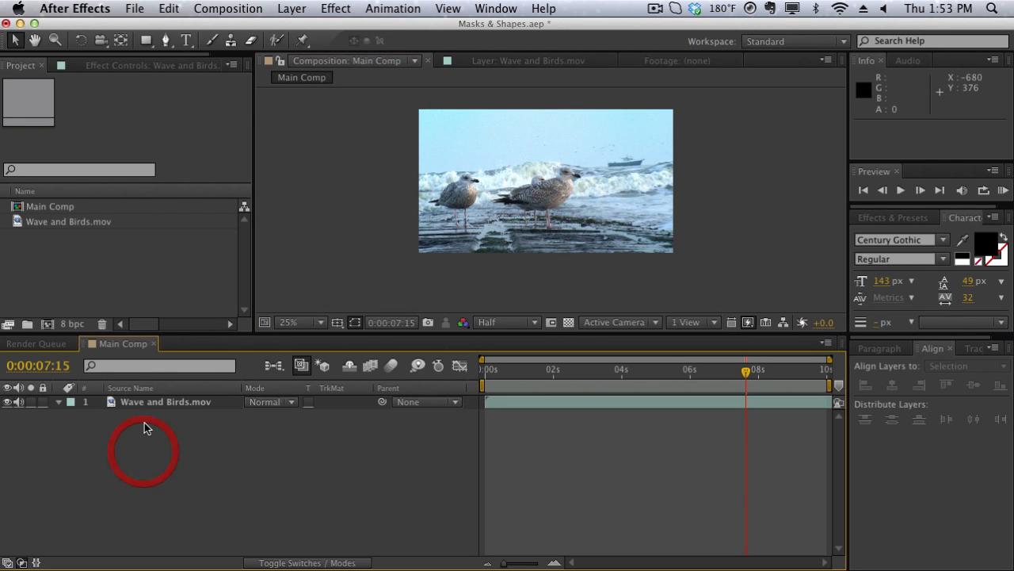
{"action": "left_click", "coordinate": [151, 43]}
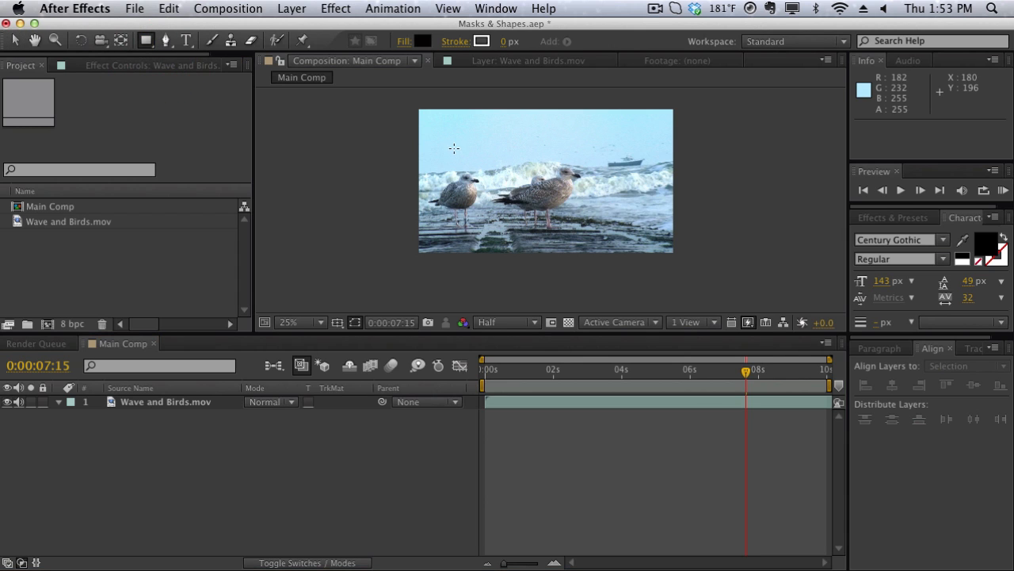
{"action": "mouse_move", "coordinate": [458, 135]}
{"action": "left_mouse_down"}
{"action": "mouse_move", "coordinate": [555, 203]}
{"action": "mouse_move", "coordinate": [652, 228]}
{"action": "left_mouse_up"}
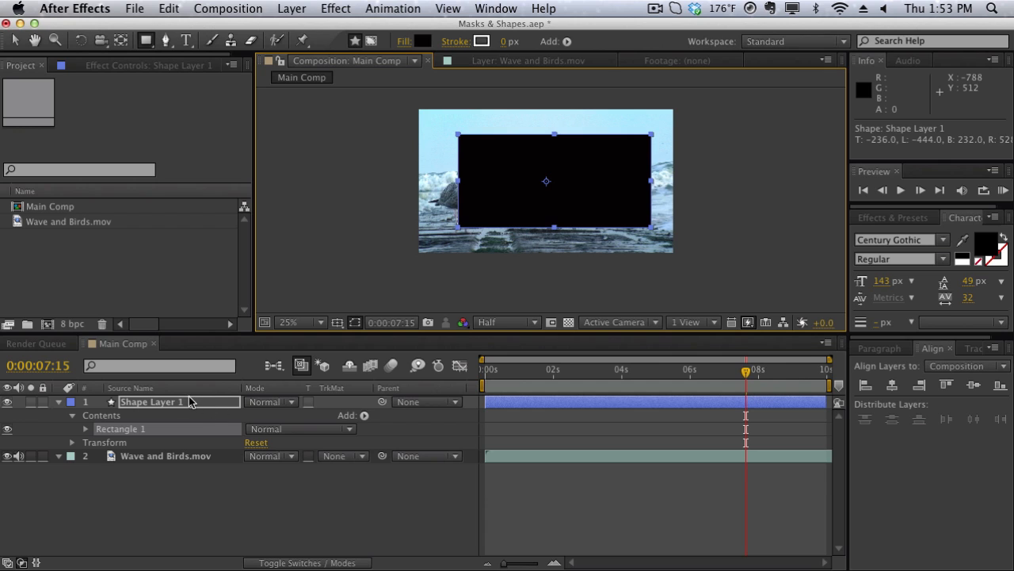
{"action": "left_click", "coordinate": [544, 370]}
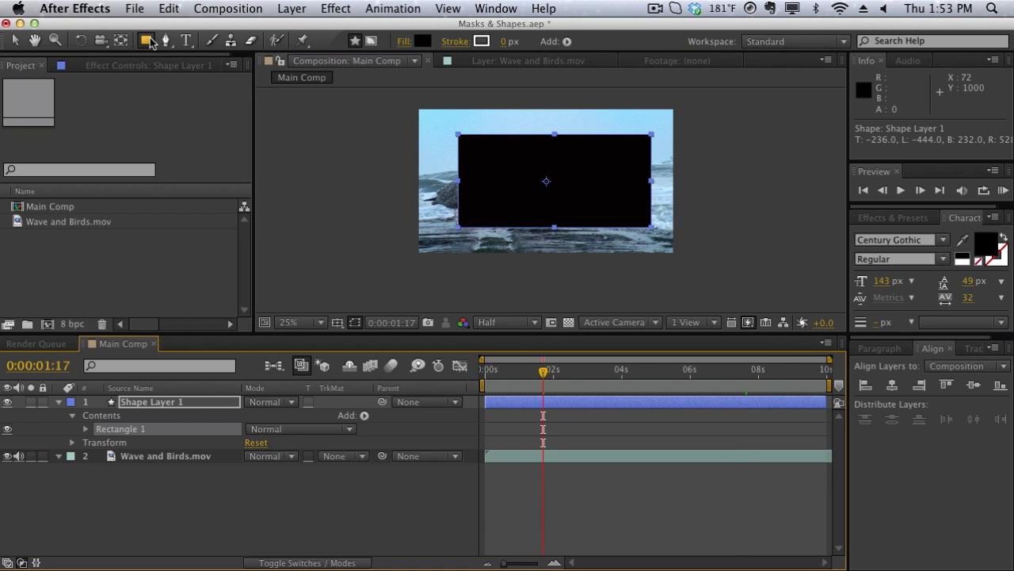
{"action": "left_click", "coordinate": [199, 403]}
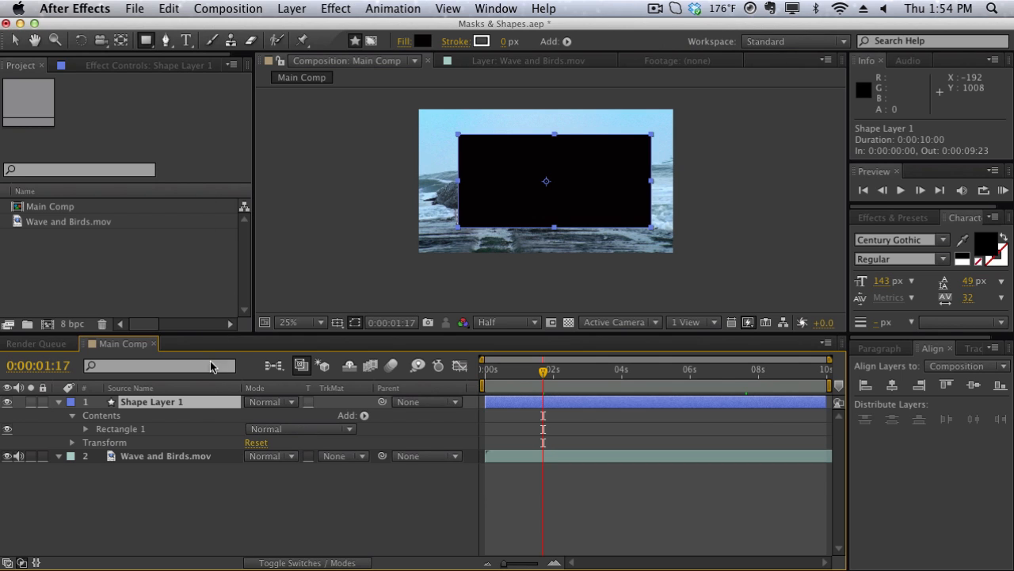
- Expand the rectangle's properties and its transform settings, and delete the rectangle's shape layer
{"action": "left_click", "coordinate": [86, 430]}
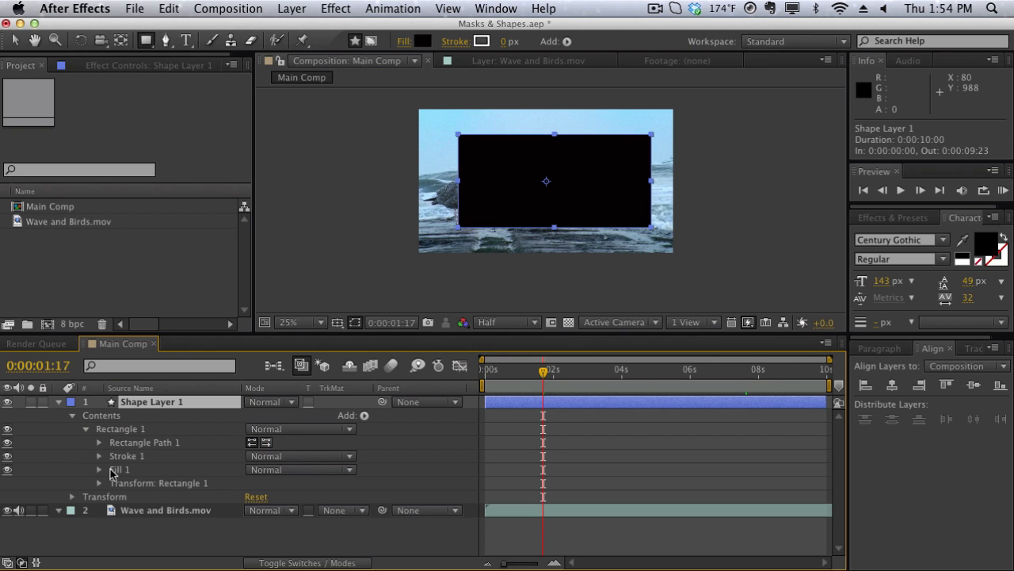
{"action": "left_click", "coordinate": [100, 483]}
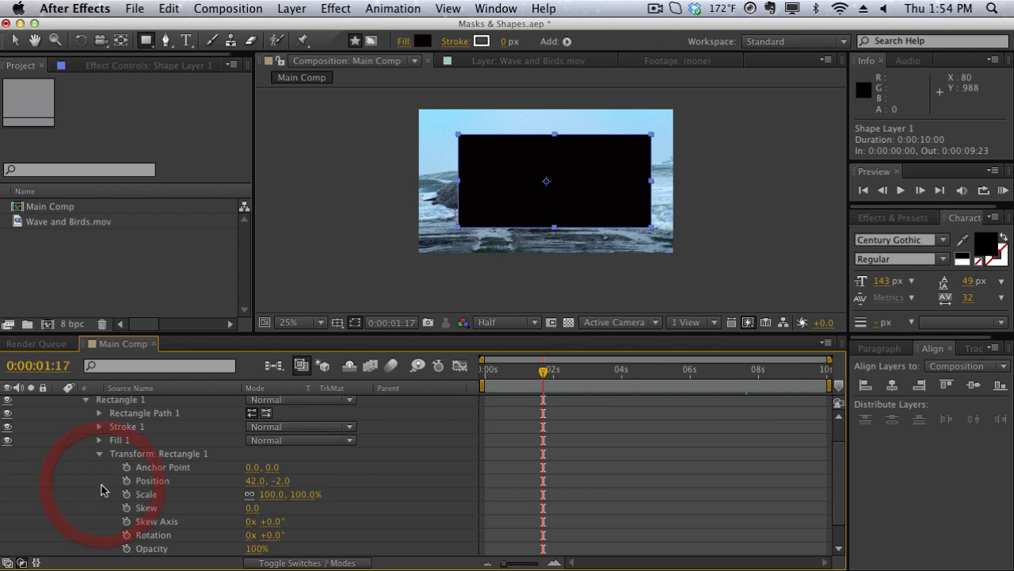
{"action": "scroll", "coordinate": [112, 489], "scroll_direction": "up", "scroll_amount": 4}
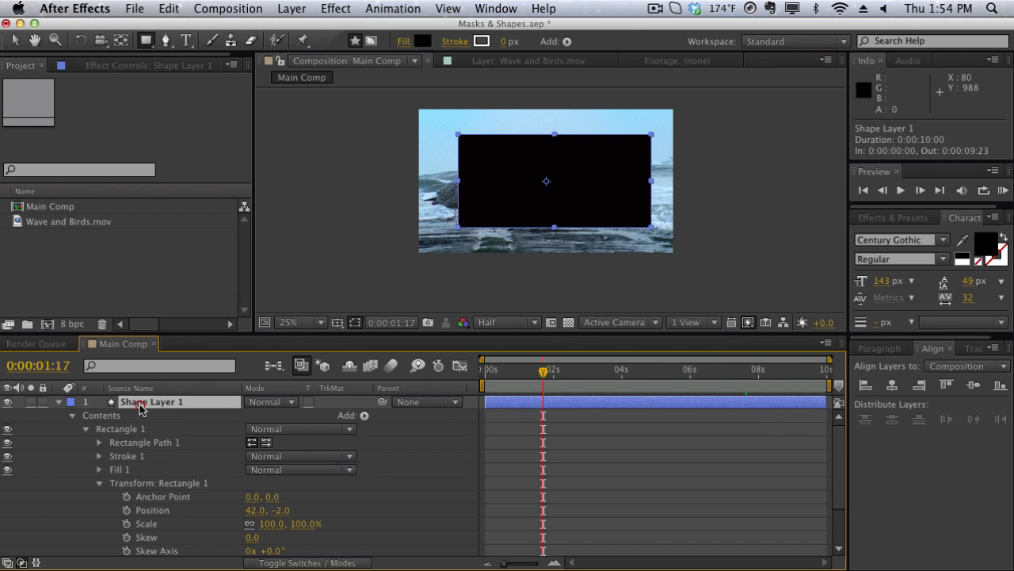
{"action": "key", "text": "Delete"}
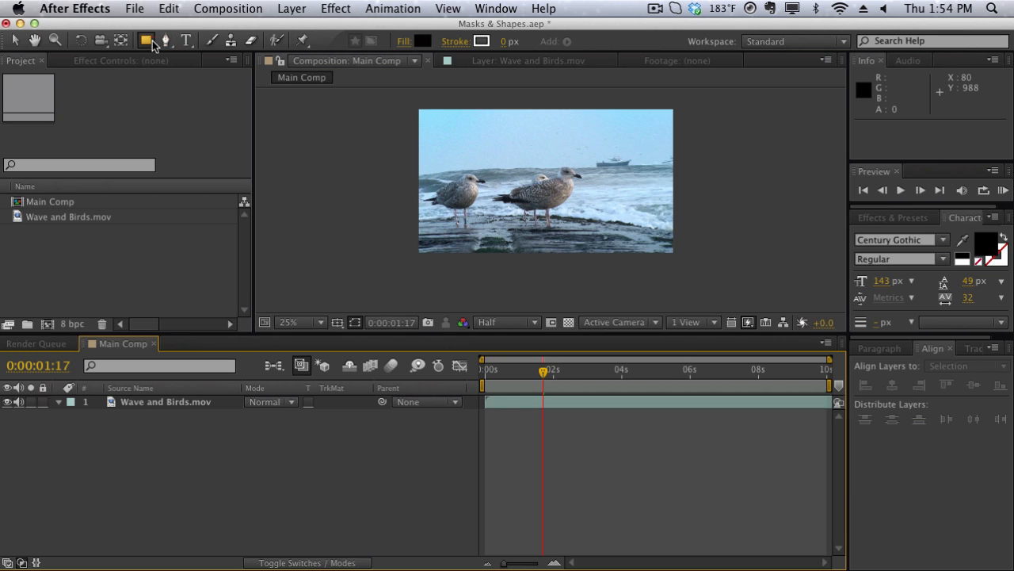
- With no layer selected, draw a black five-pointed star with an outer radius of about 193 over the footage and centre it
{"action": "left_click_drag", "start_coordinate": [147, 40], "coordinate": [175, 104]}
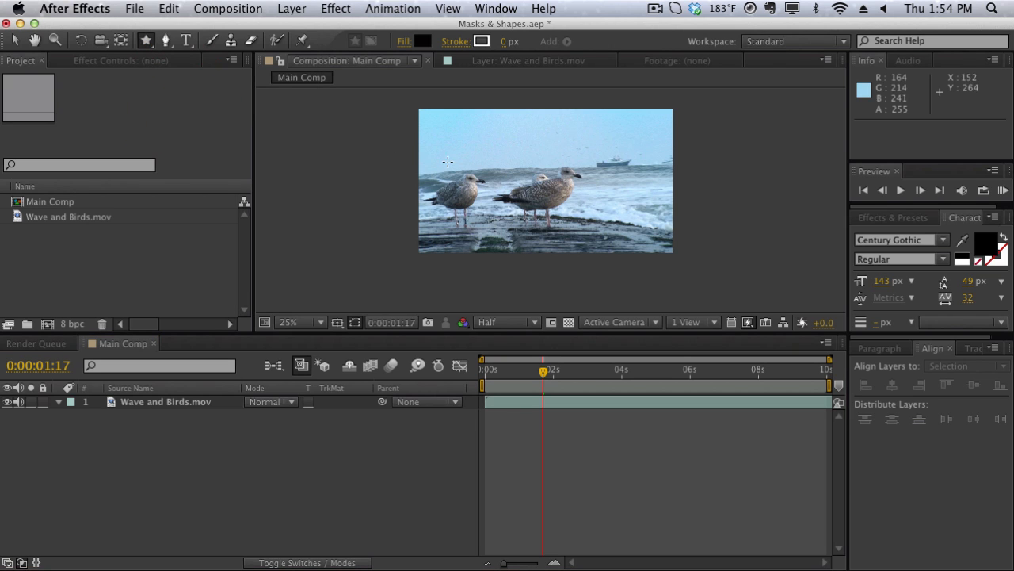
{"action": "mouse_move", "coordinate": [495, 149]}
{"action": "left_mouse_down"}
{"action": "mouse_move", "coordinate": [583, 228]}
{"action": "mouse_move", "coordinate": [515, 179]}
{"action": "left_mouse_up"}
{"action": "key", "text": "v"}
{"action": "left_click_drag", "start_coordinate": [491, 145], "coordinate": [544, 179]}
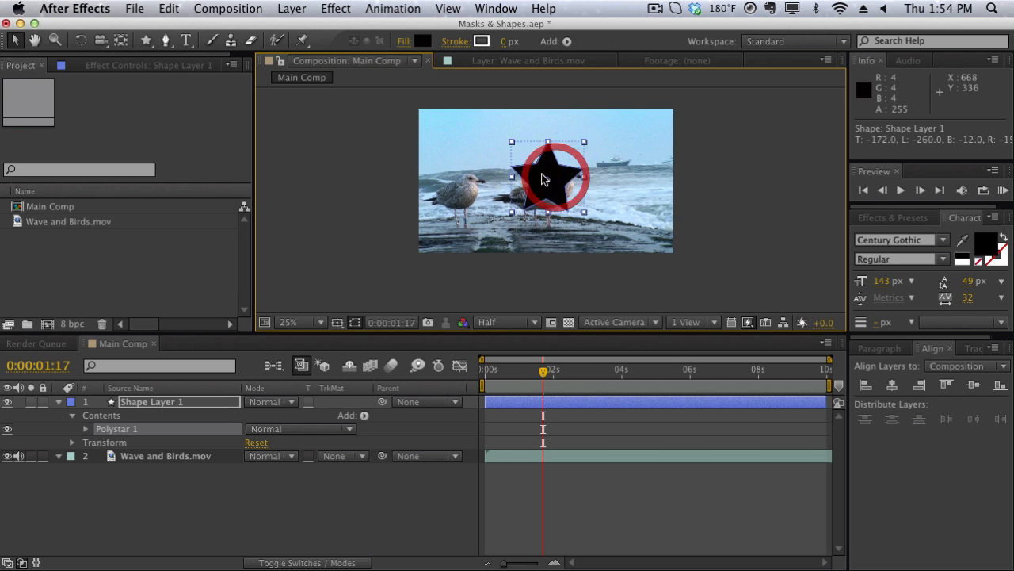
- In the star's path settings, set 14 points, inner radius 128.5, outer radius 226 and inner roundness 36%
{"action": "left_click", "coordinate": [86, 429]}
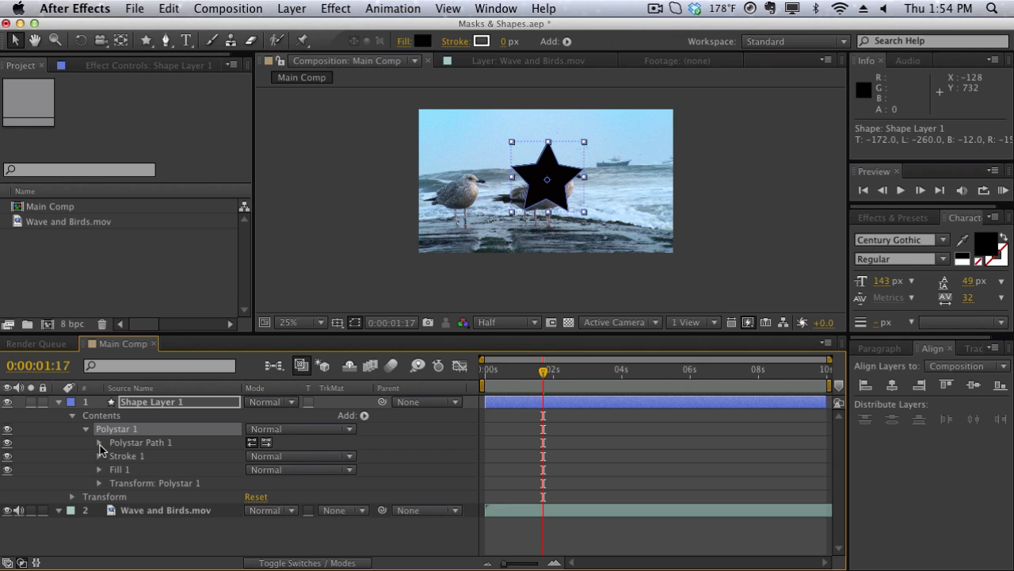
{"action": "left_click", "coordinate": [99, 443]}
{"action": "scroll", "coordinate": [102, 475], "scroll_direction": "down", "scroll_amount": 2}
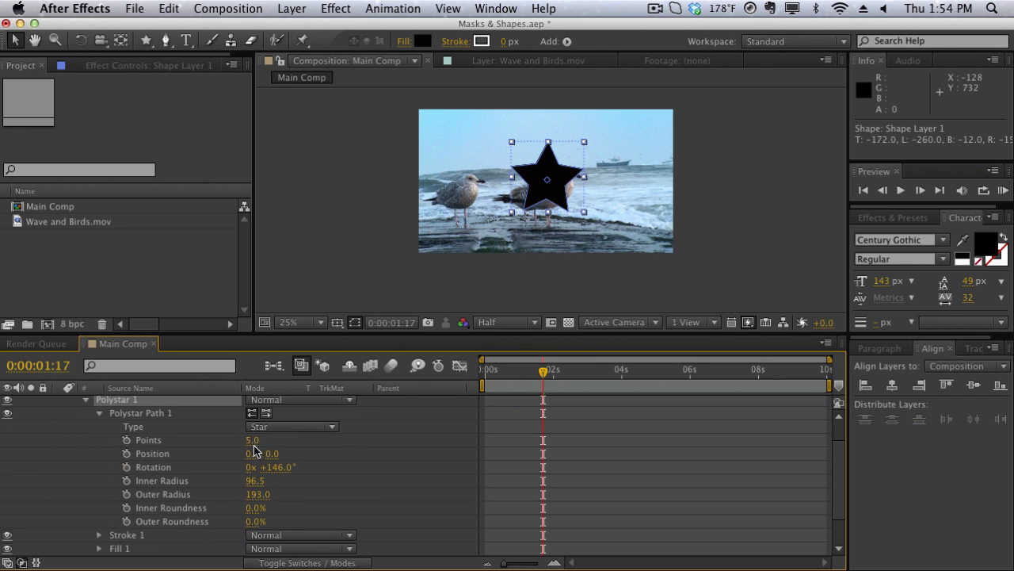
{"action": "mouse_move", "coordinate": [252, 440]}
{"action": "left_mouse_down"}
{"action": "mouse_move", "coordinate": [273, 440]}
{"action": "mouse_move", "coordinate": [251, 440]}
{"action": "mouse_move", "coordinate": [269, 440]}
{"action": "mouse_move", "coordinate": [259, 441]}
{"action": "left_mouse_up"}
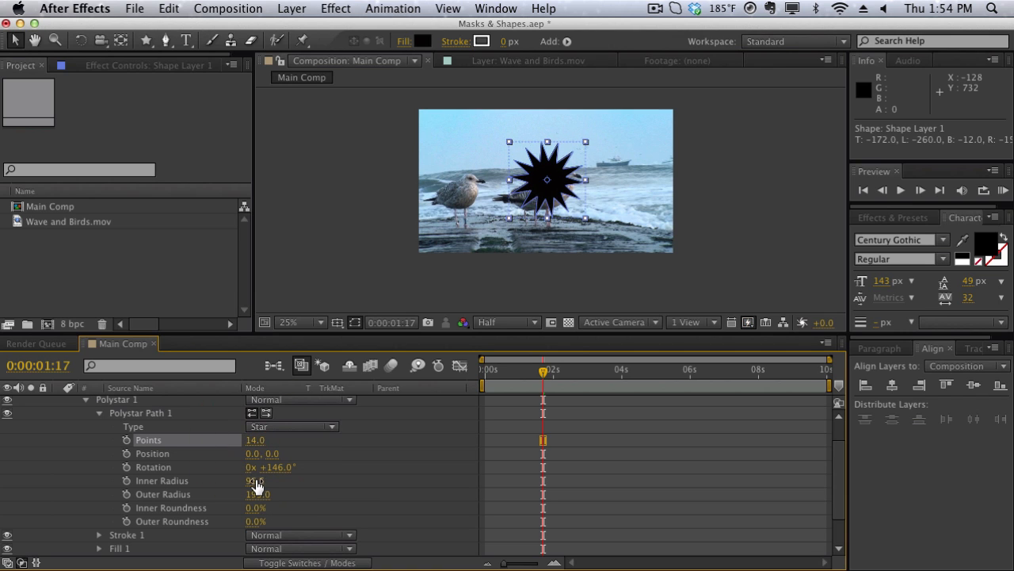
{"action": "left_click_drag", "start_coordinate": [256, 480], "coordinate": [291, 519]}
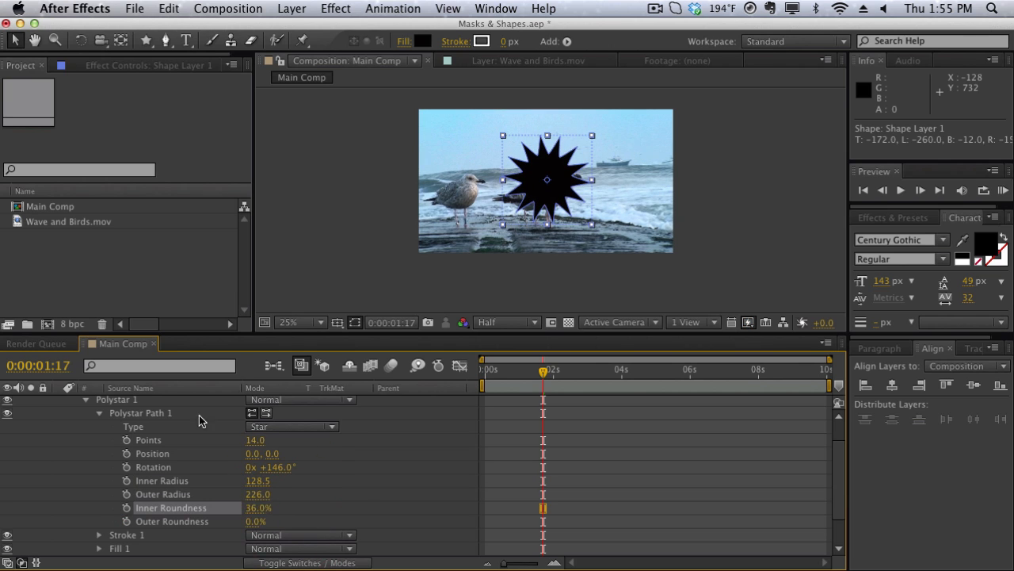
- Delete the star's path and its whole shape layer from the composition
{"action": "scroll", "coordinate": [190, 414], "scroll_direction": "up", "scroll_amount": 3}
{"action": "key", "text": "Delete"}
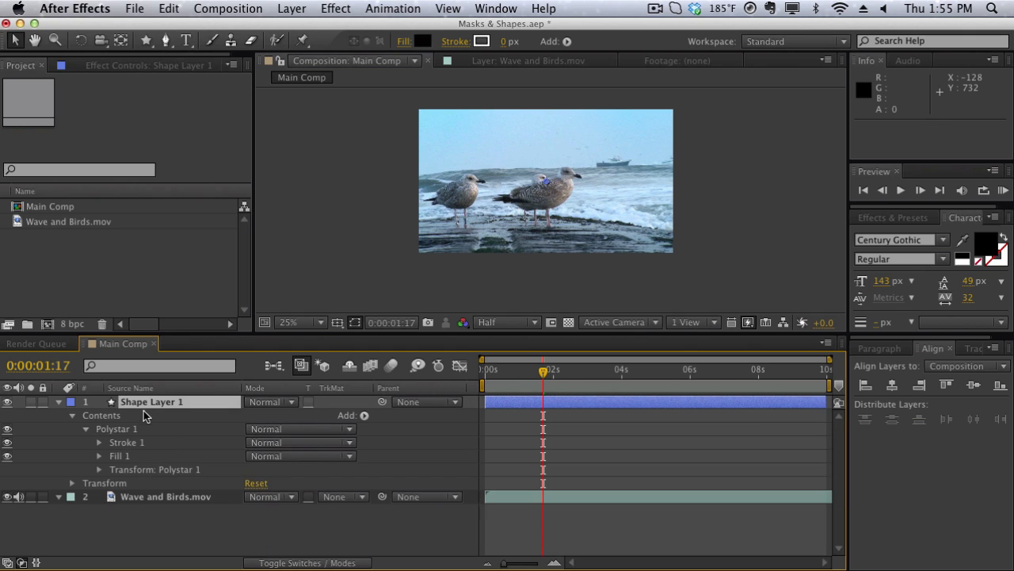
{"action": "left_click", "coordinate": [144, 407]}
{"action": "key", "text": "Delete"}
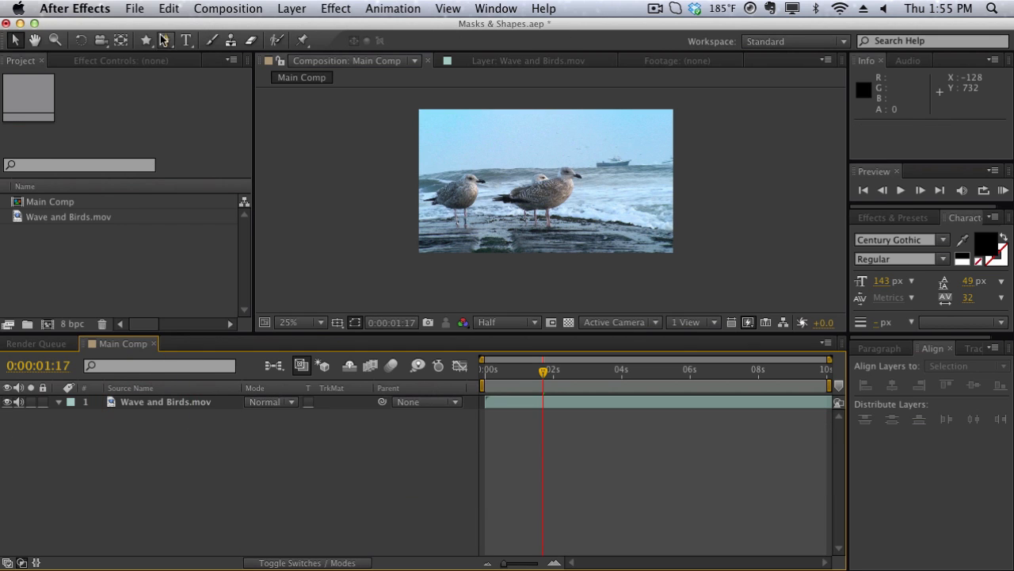
- Draw a large star mask extending past the frame on the Wave and Birds.mov layer and expand the mask's properties
{"action": "left_click_drag", "start_coordinate": [146, 40], "coordinate": [197, 111]}
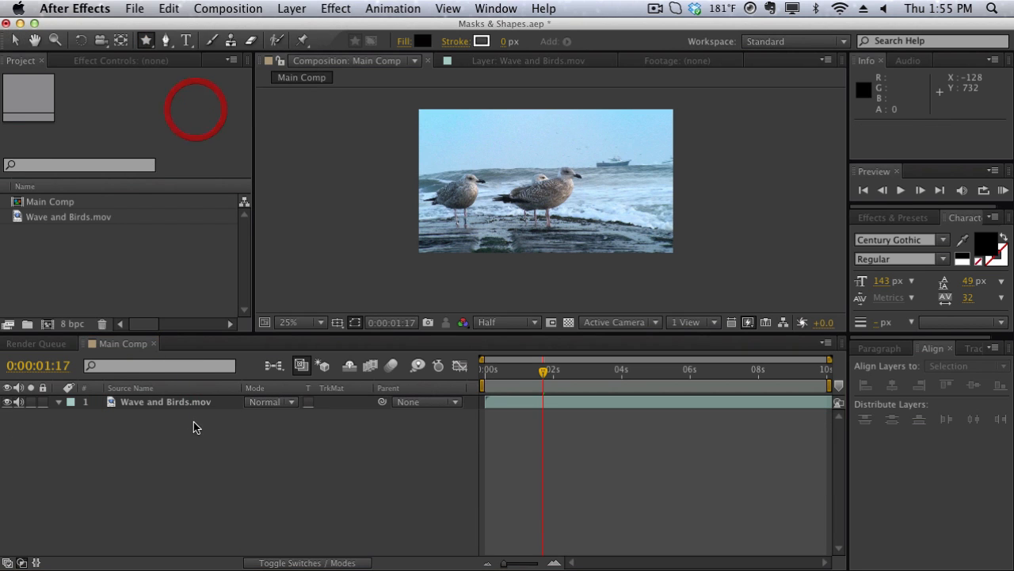
{"action": "left_click", "coordinate": [195, 400]}
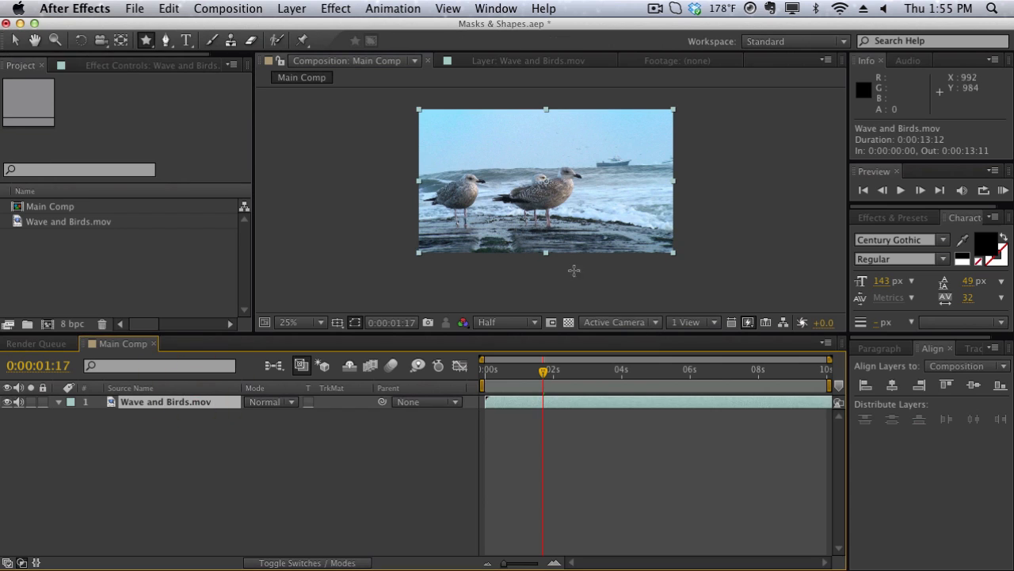
{"action": "left_click_drag", "start_coordinate": [491, 142], "coordinate": [574, 198]}
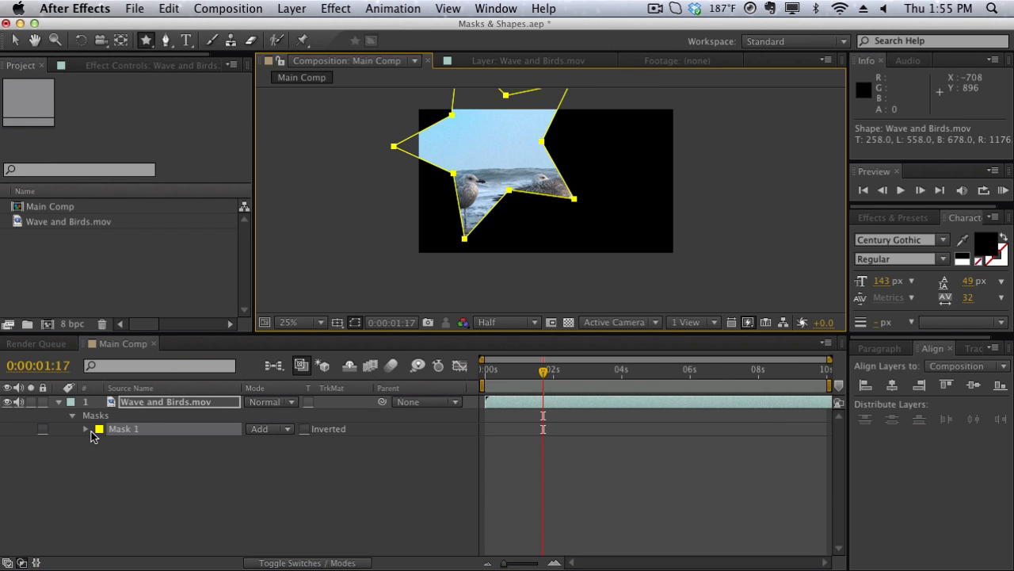
{"action": "left_click", "coordinate": [87, 429]}
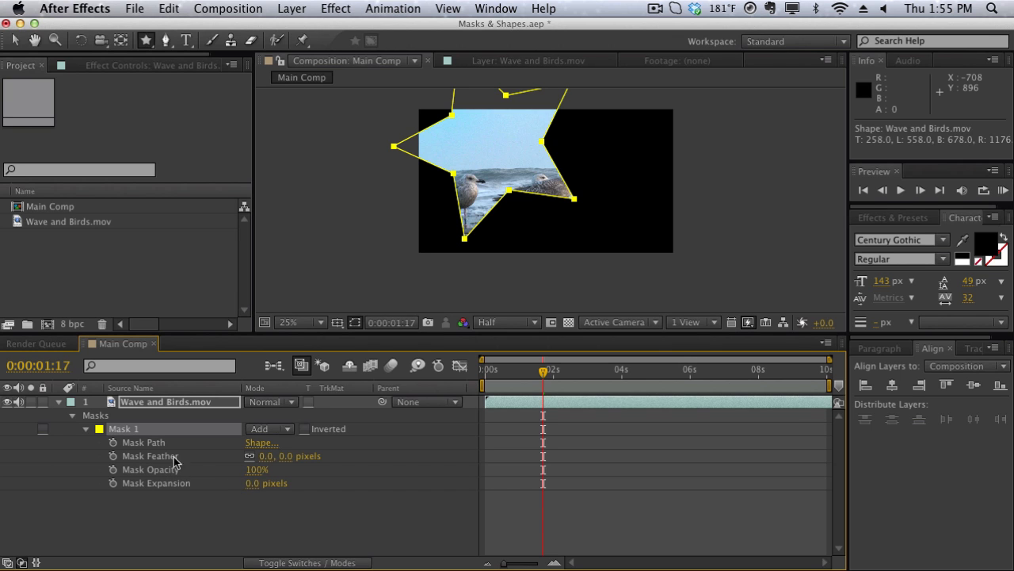
- In the Main Comp view, move the star mask's lower inner vertex up into the sky area
{"action": "key", "text": "v"}
{"action": "double_click", "coordinate": [478, 154]}
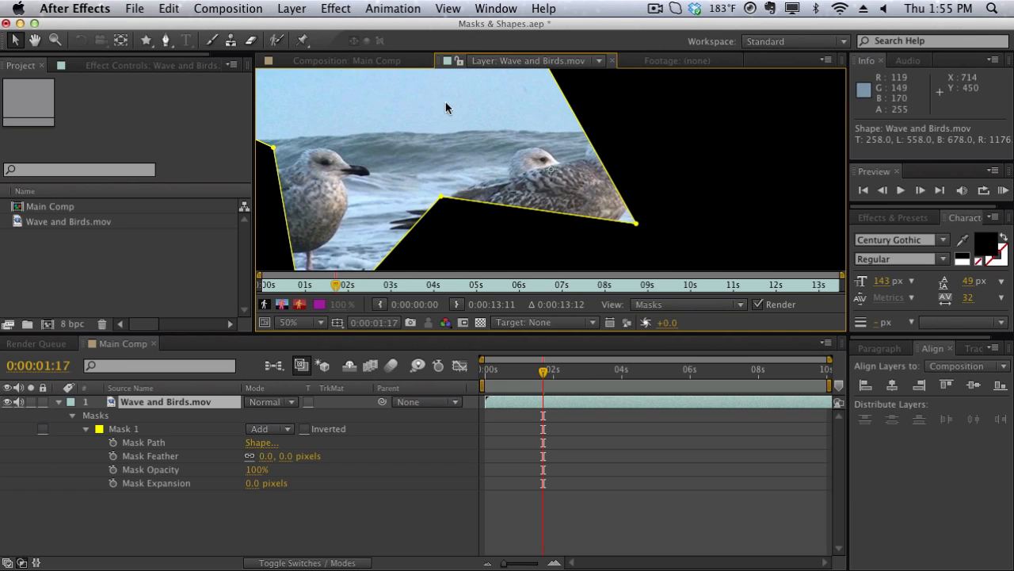
{"action": "left_click", "coordinate": [418, 59]}
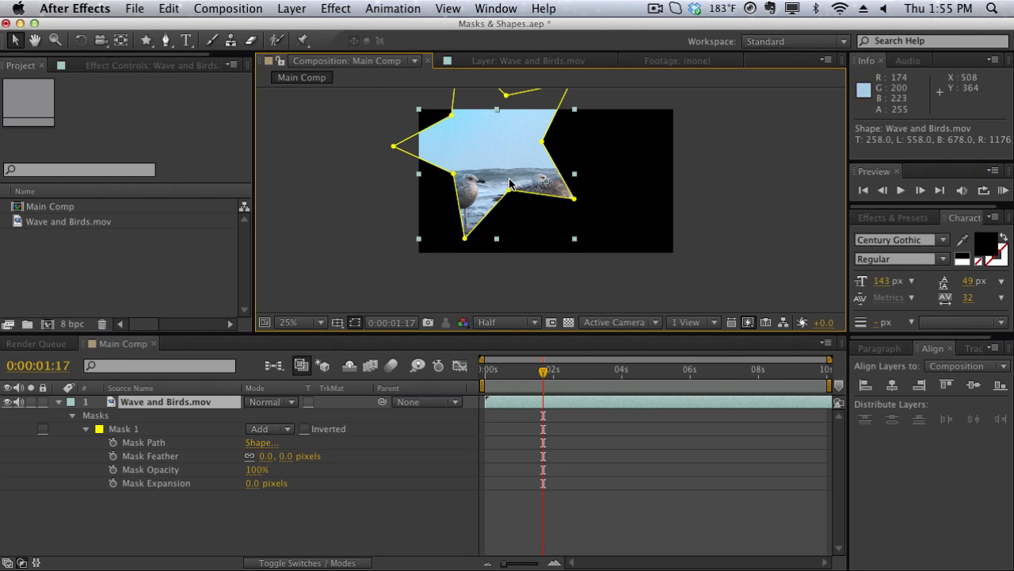
{"action": "key", "text": "comma"}
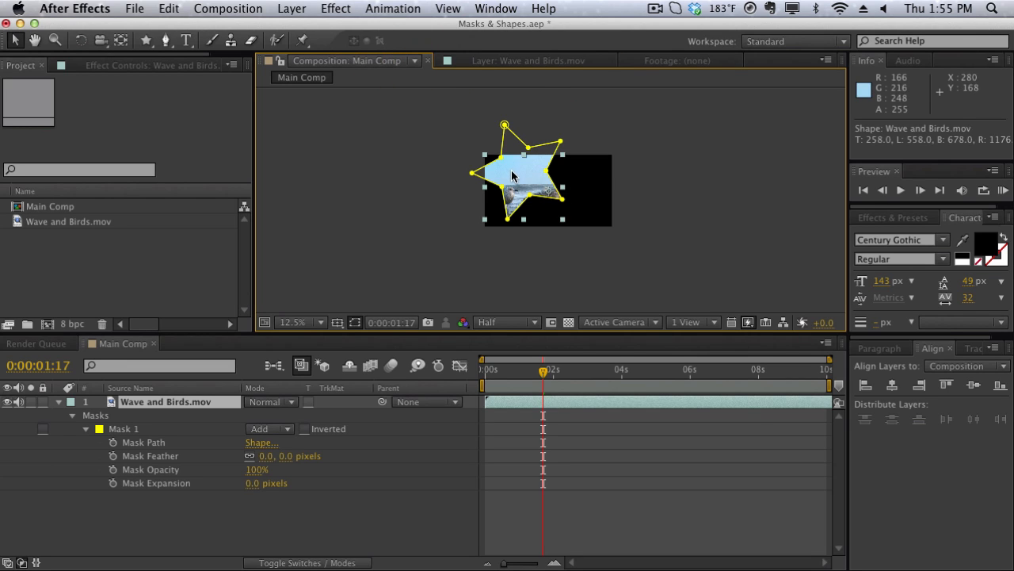
{"action": "key", "text": "period"}
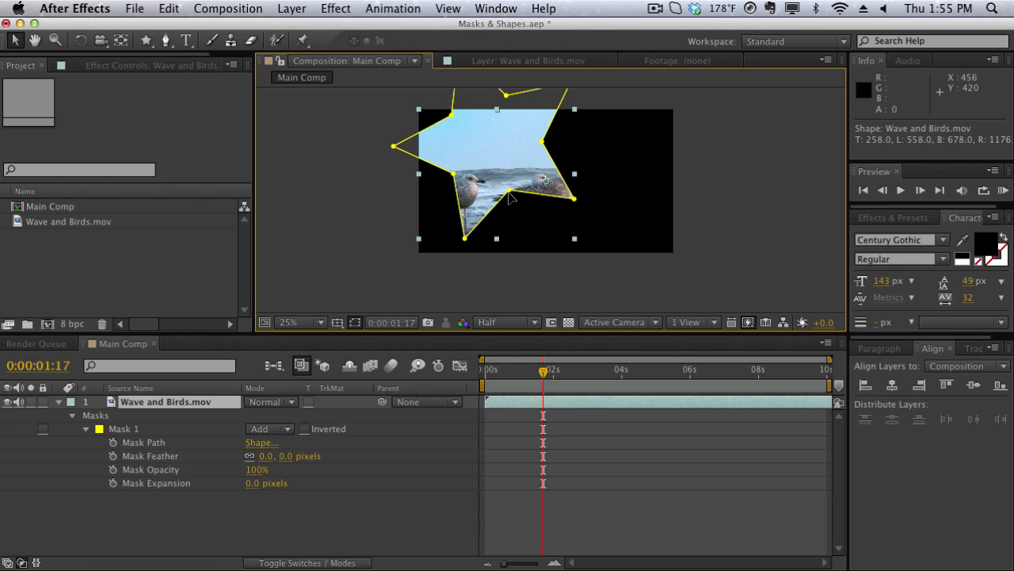
{"action": "left_click_drag", "start_coordinate": [508, 190], "coordinate": [494, 149]}
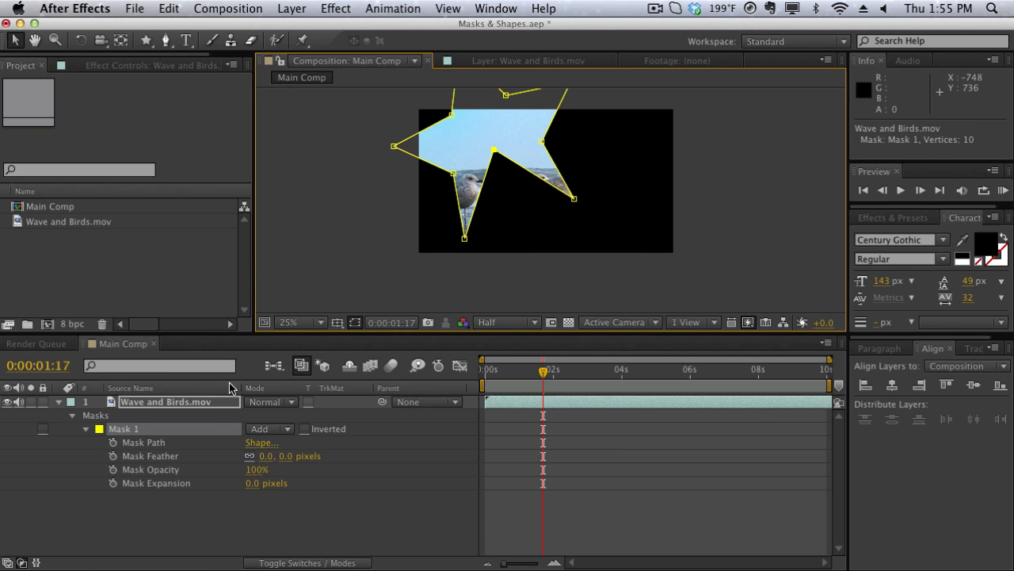
- Delete the moved vertex and all of Mask 1 from the Wave and Birds.mov layer, and switch to the Rectangle tool
{"action": "left_click", "coordinate": [201, 428]}
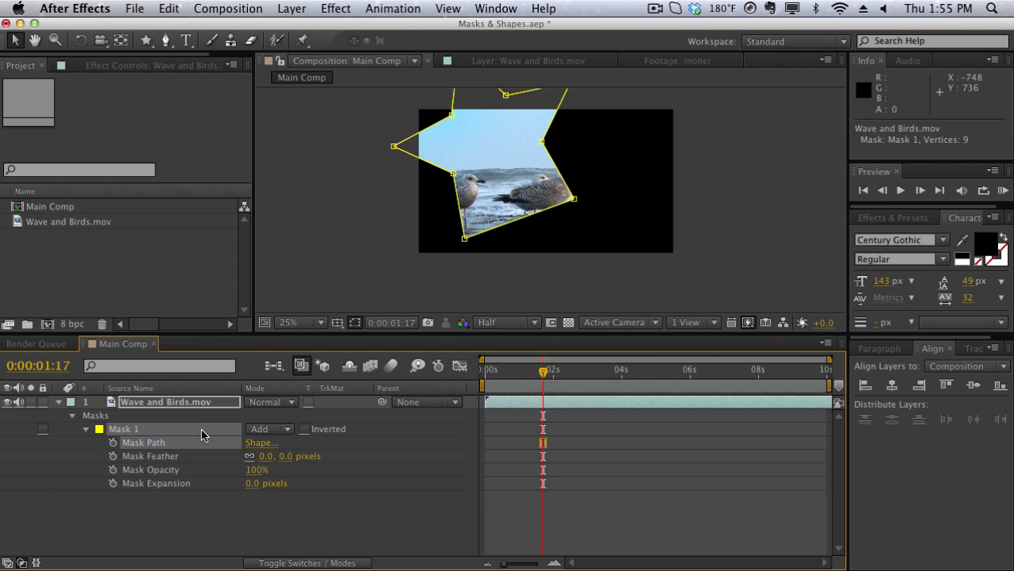
{"action": "key", "text": "Delete"}
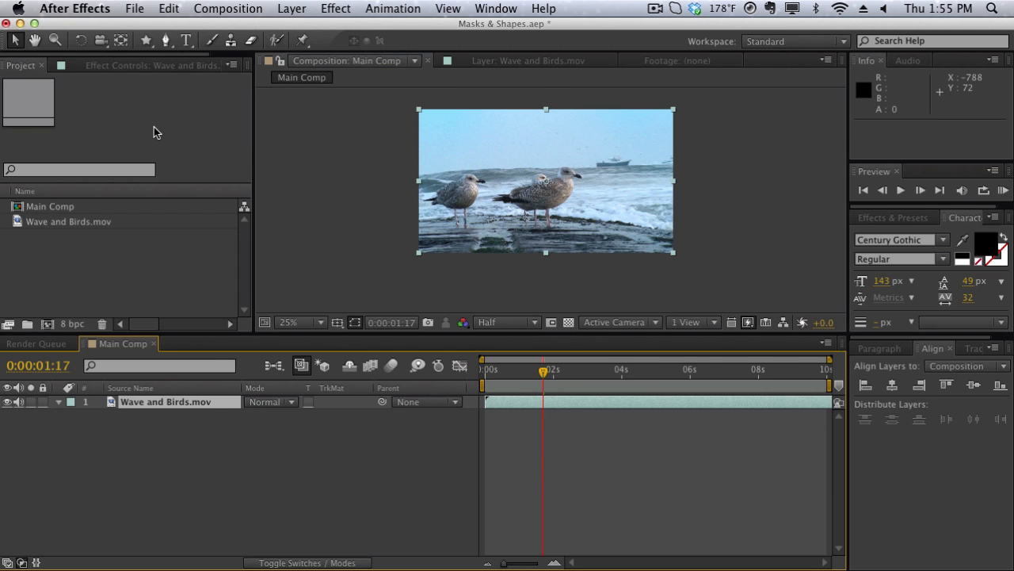
{"action": "left_click_drag", "start_coordinate": [148, 39], "coordinate": [206, 54]}
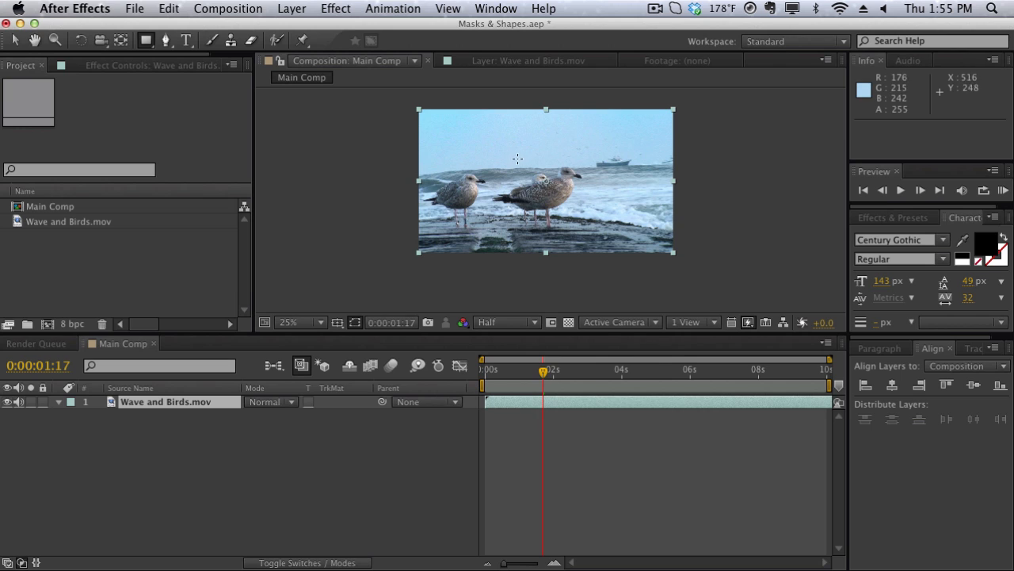